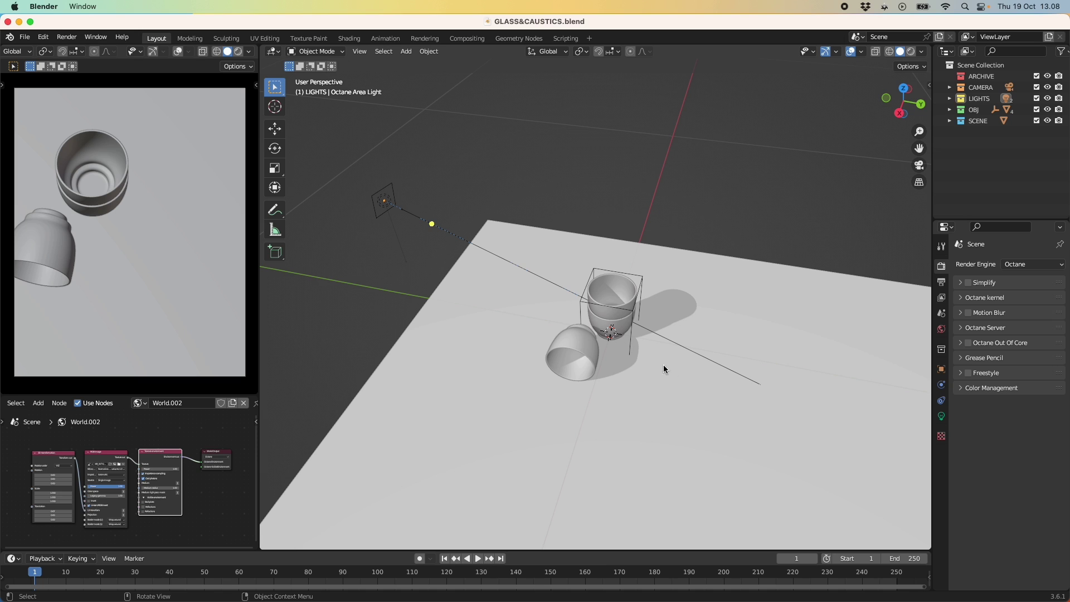
- Switch the viewport to Rendered shading and orbit the glass cups while the Octane render refines
middle_click_drag(663, 364, 688, 368)
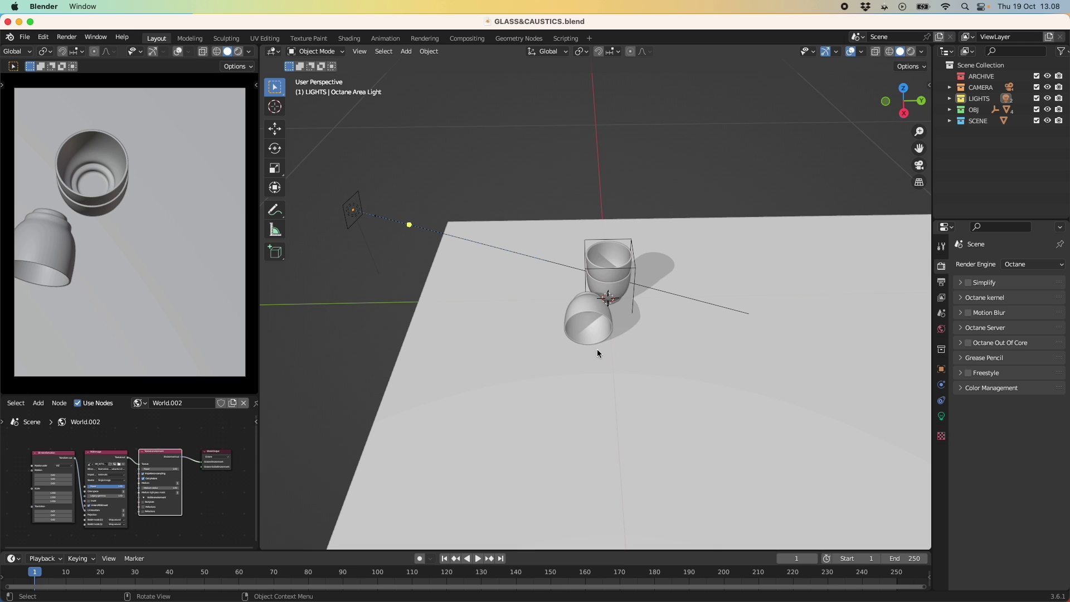
middle_click_drag(598, 353, 485, 332)
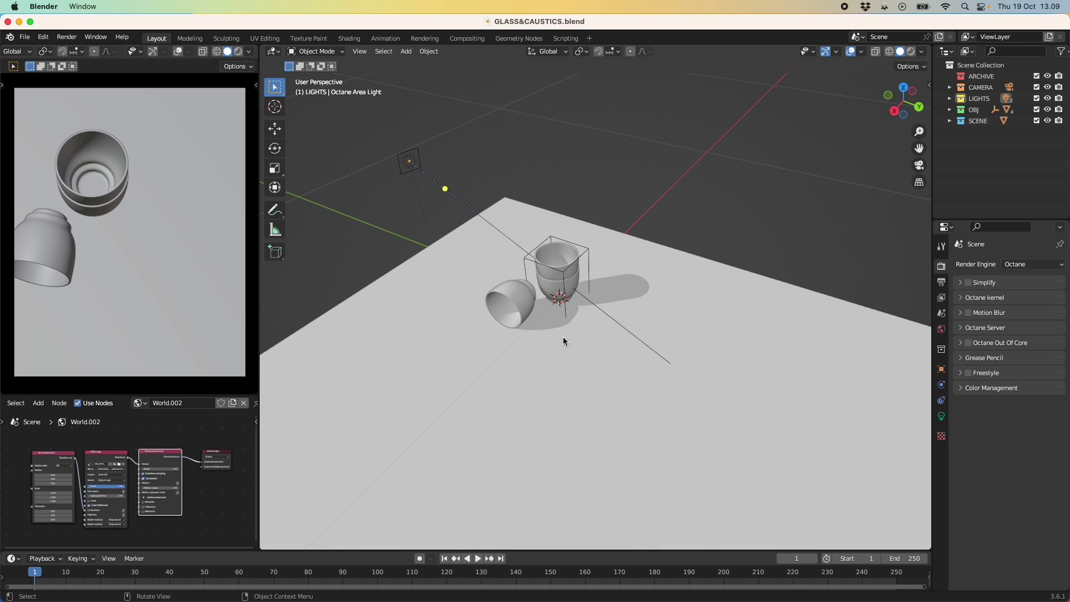
middle_click_drag(573, 315, 596, 325, "shift")
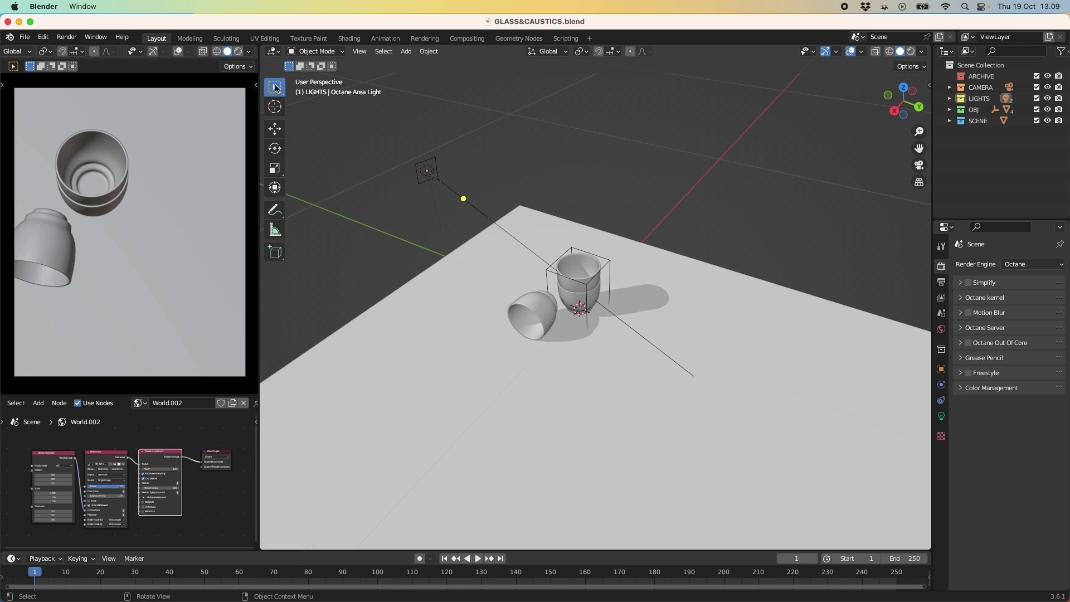
left_click(238, 51)
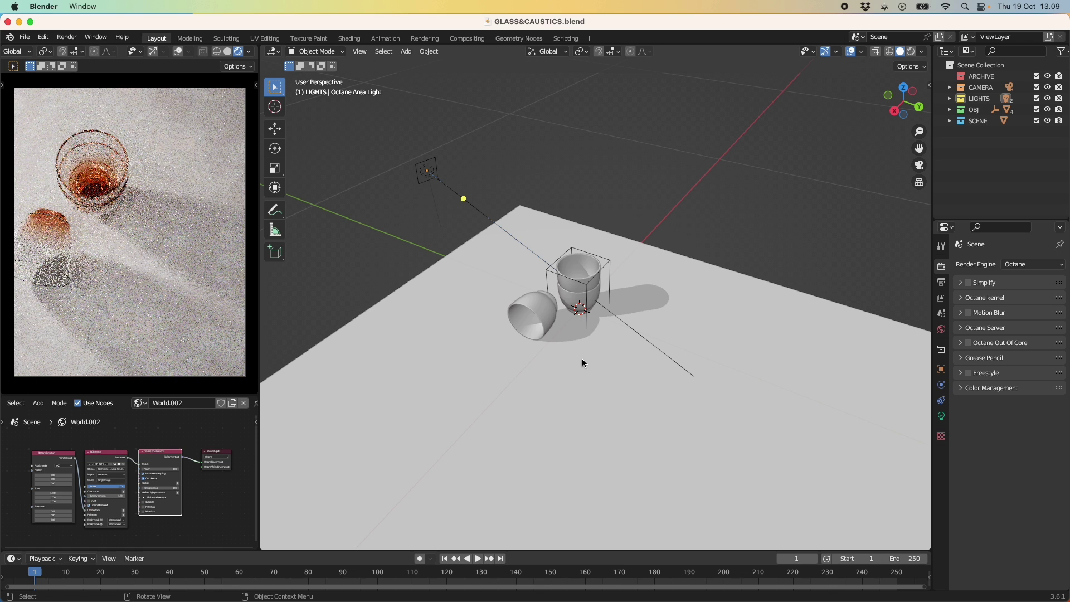
middle_click_drag(583, 363, 465, 229)
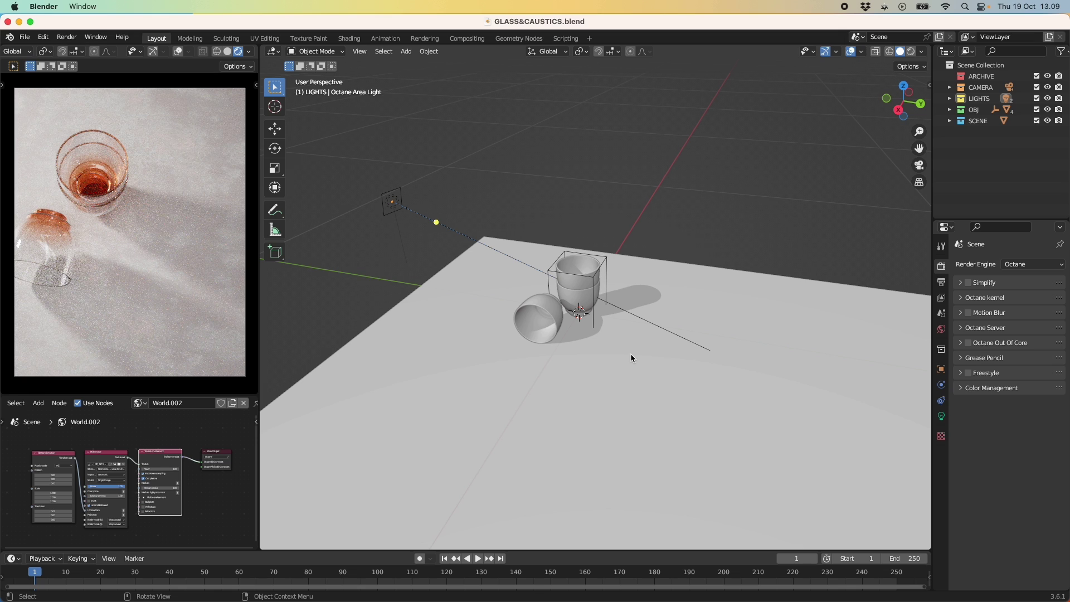
middle_click_drag(627, 358, 563, 317)
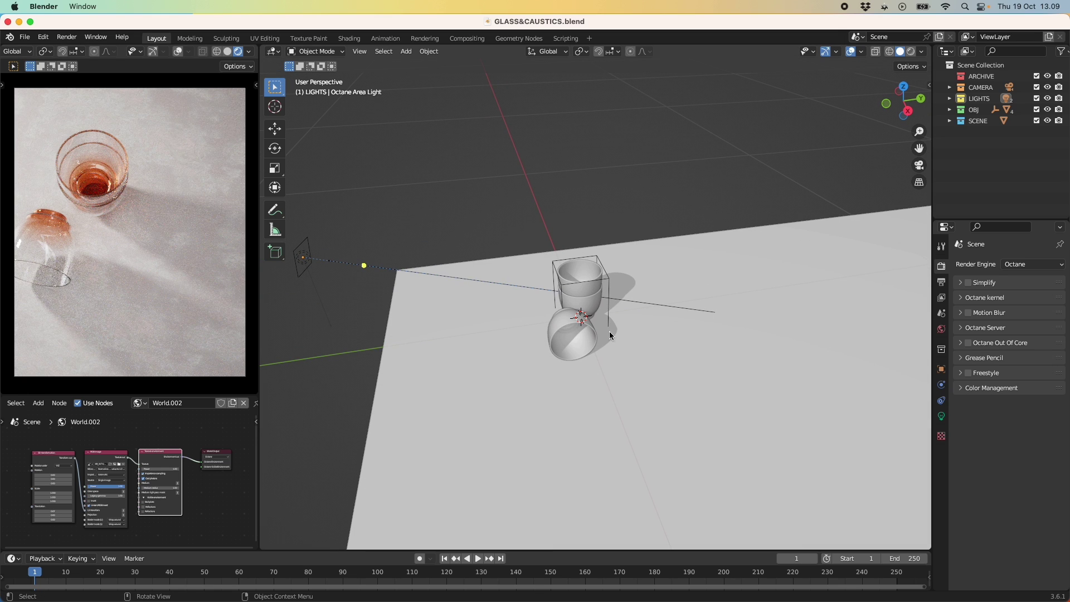
middle_click_drag(780, 389, 608, 397)
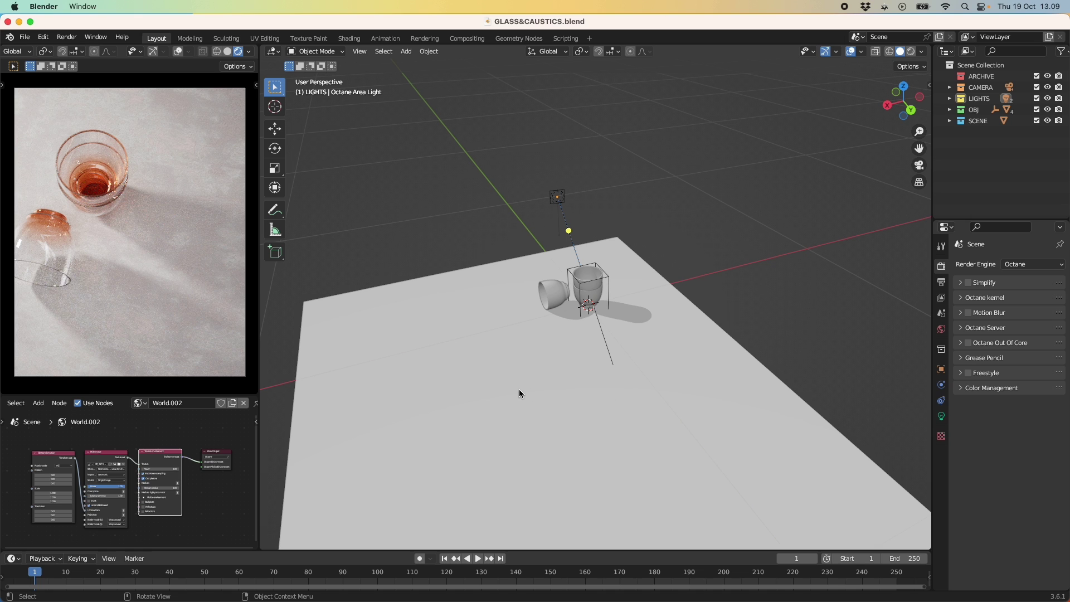
scroll(519, 390, "down", 5)
middle_click_drag(518, 391, 427, 360)
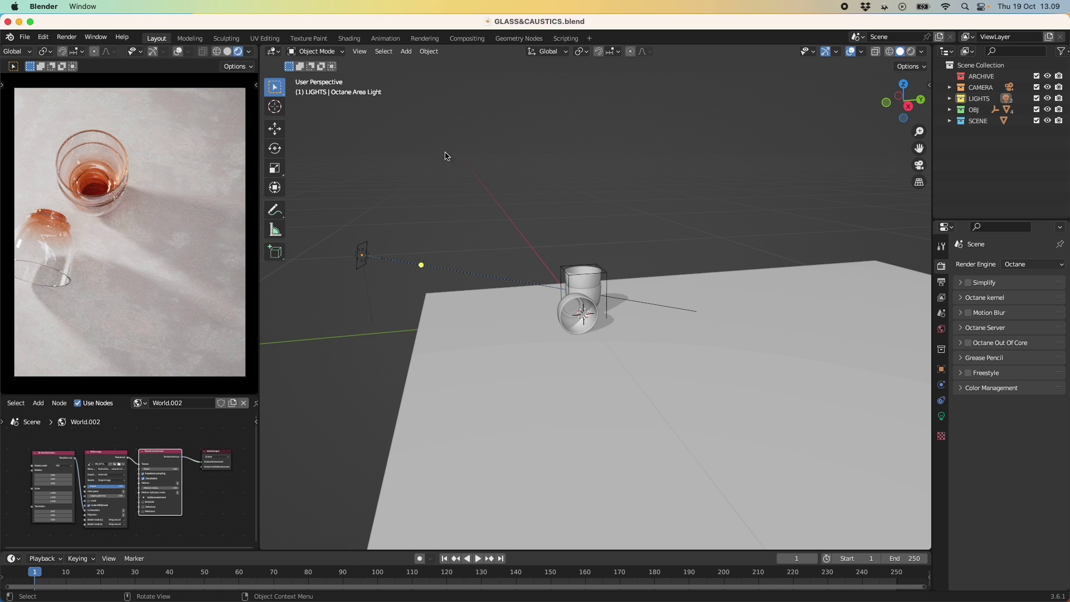
- Switch the main area to the Octane Kernel editor and load the Path Tracing Kernel node tree
left_click(273, 52)
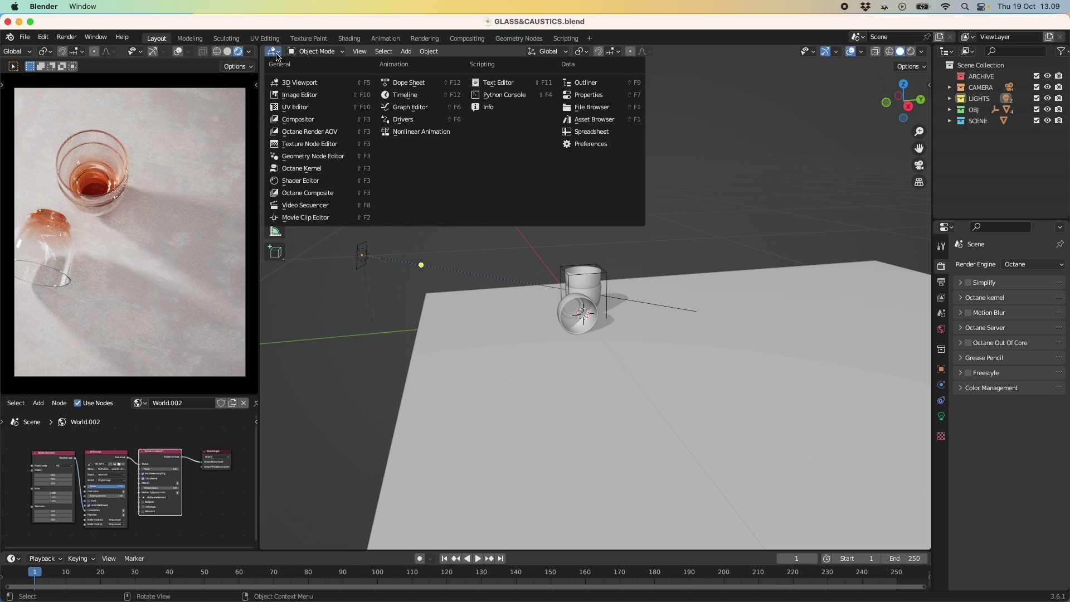
left_click(304, 168)
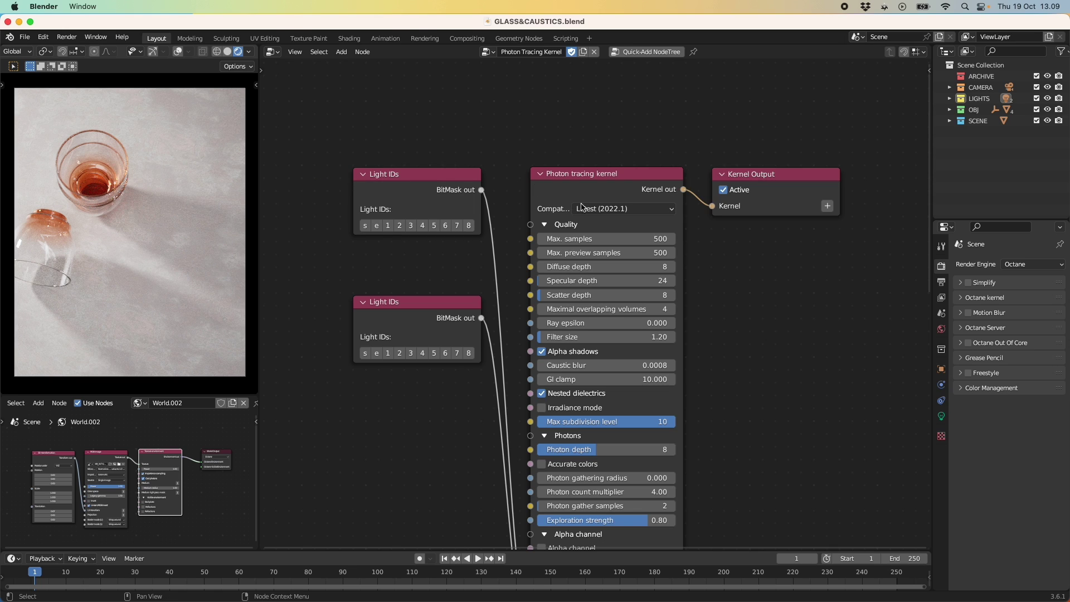
left_click(489, 51)
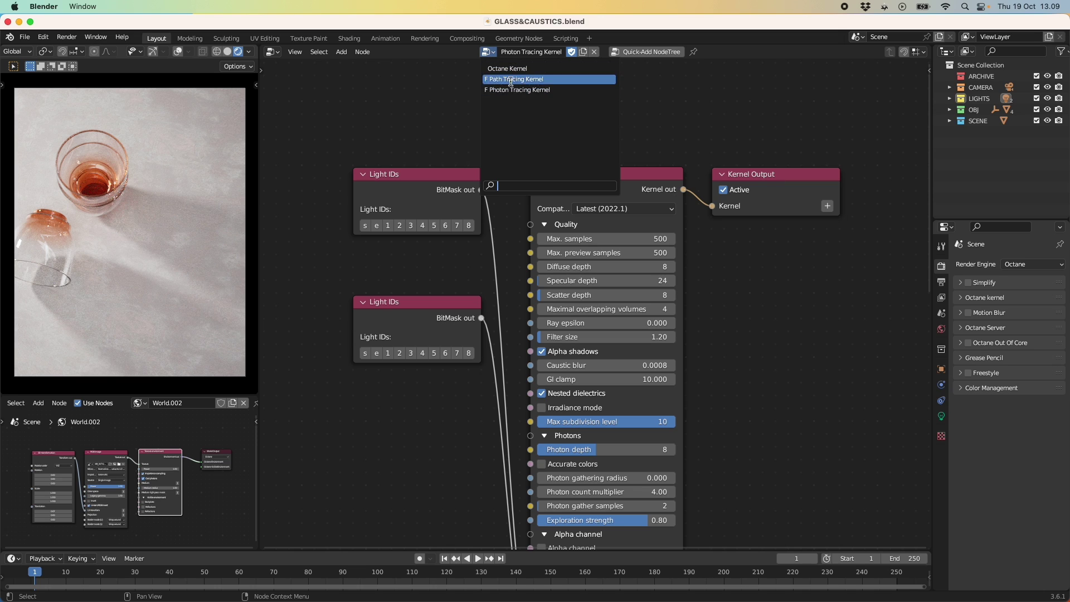
left_click(523, 80)
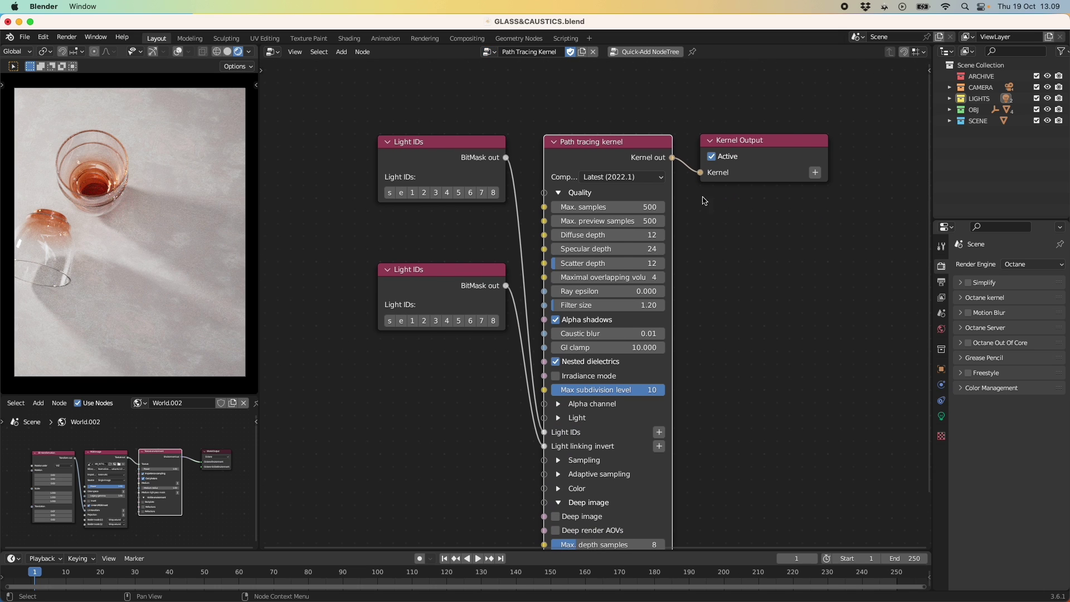
- Expand and collapse the Octane kernel settings in the scene properties
left_click(970, 297)
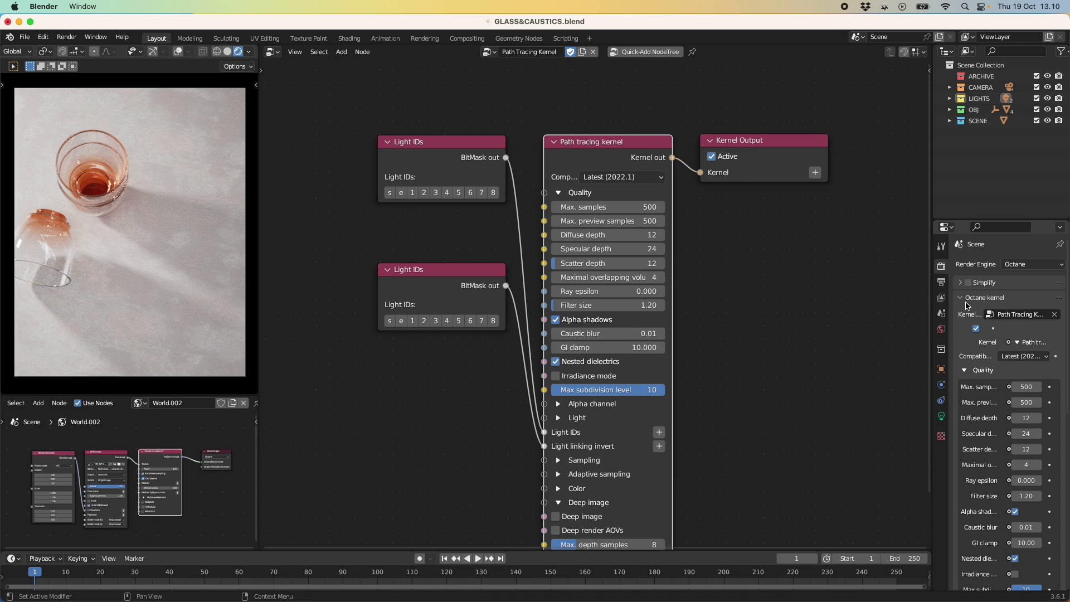
left_click(967, 299)
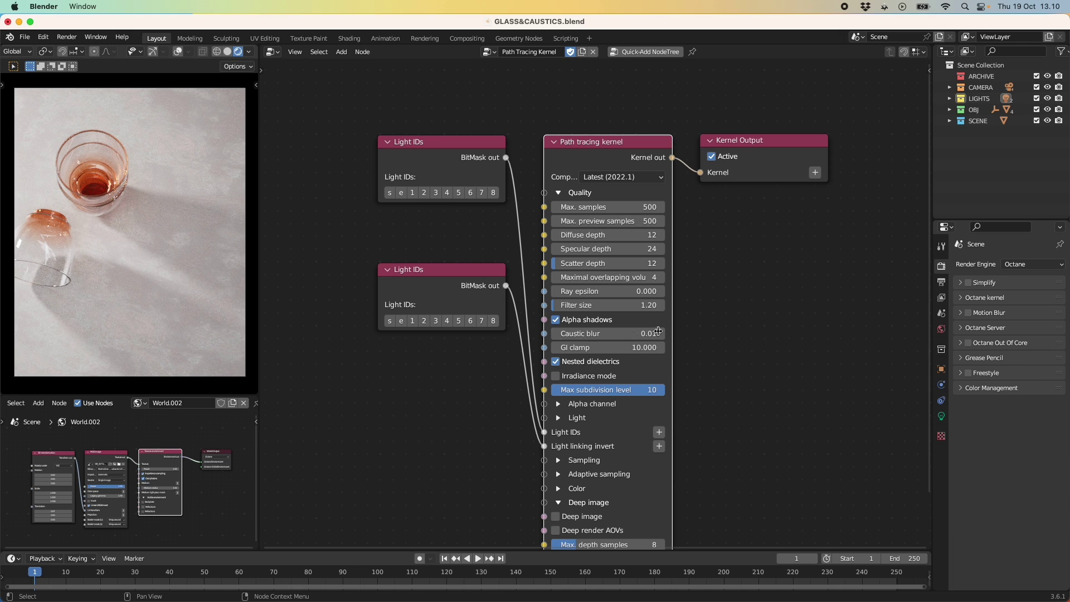
scroll(712, 397, "down", 1)
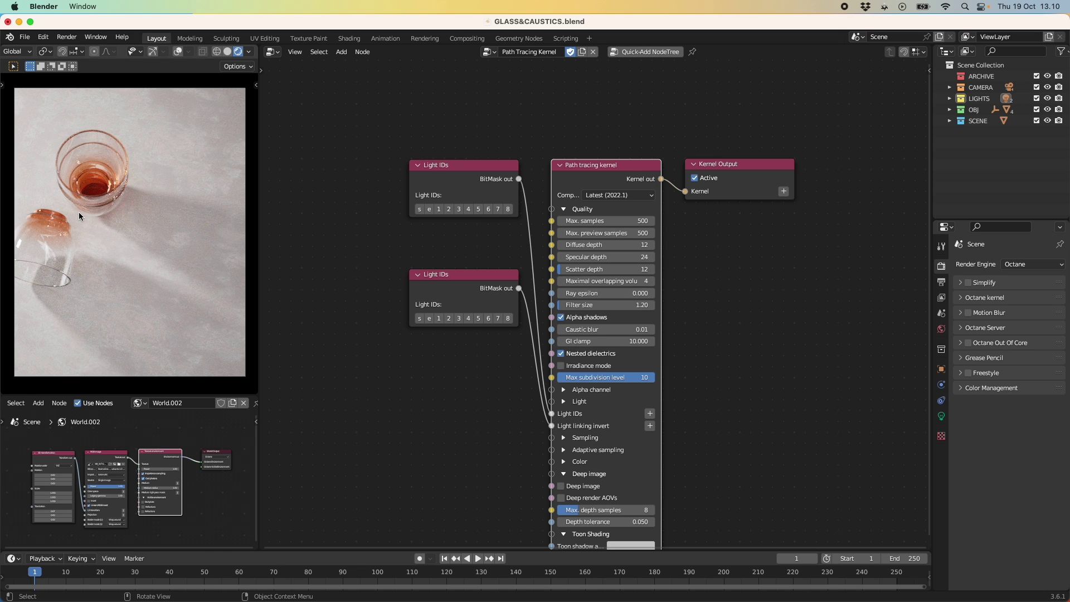
- Select a glass and show its Specular material node in the Shader Editor
left_click(107, 213)
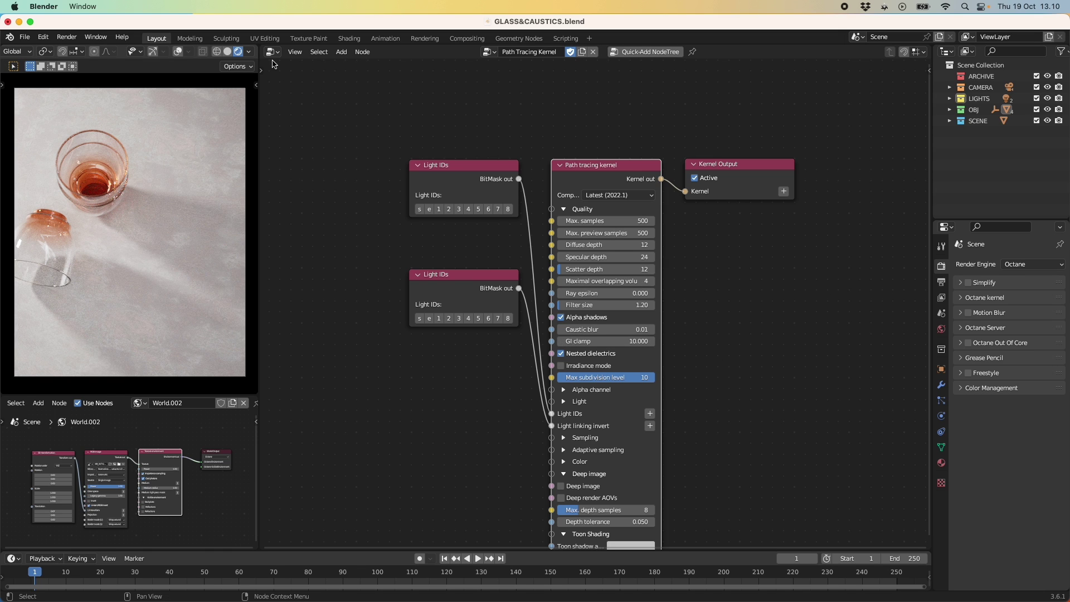
left_click(273, 53)
left_click(316, 187)
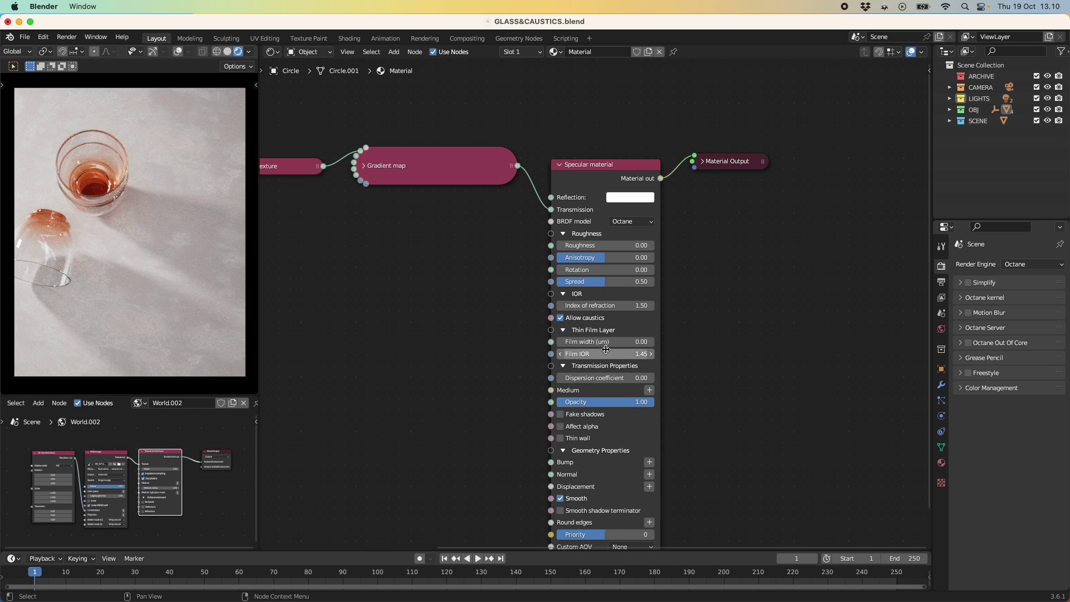
scroll(606, 349, "down", 5)
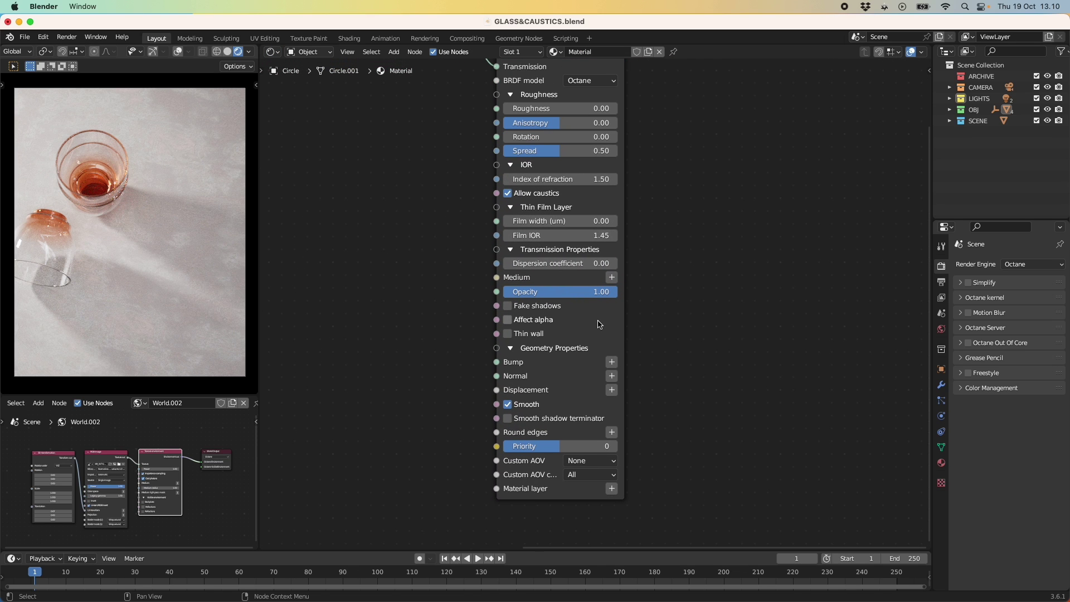
scroll(598, 325, "up", 3)
scroll(599, 304, "up", 1)
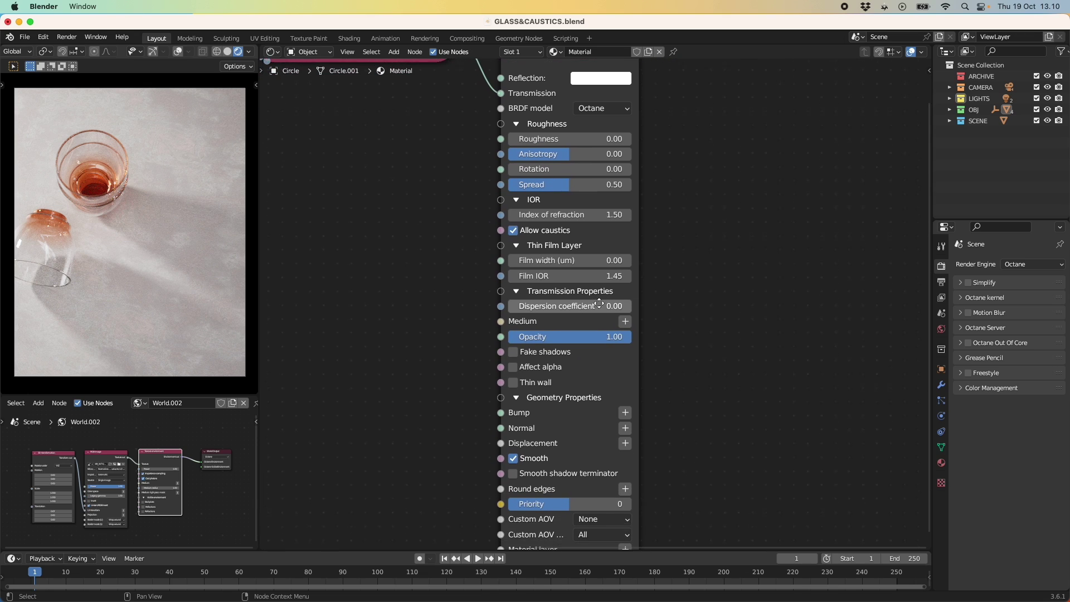
scroll(599, 304, "down", 3)
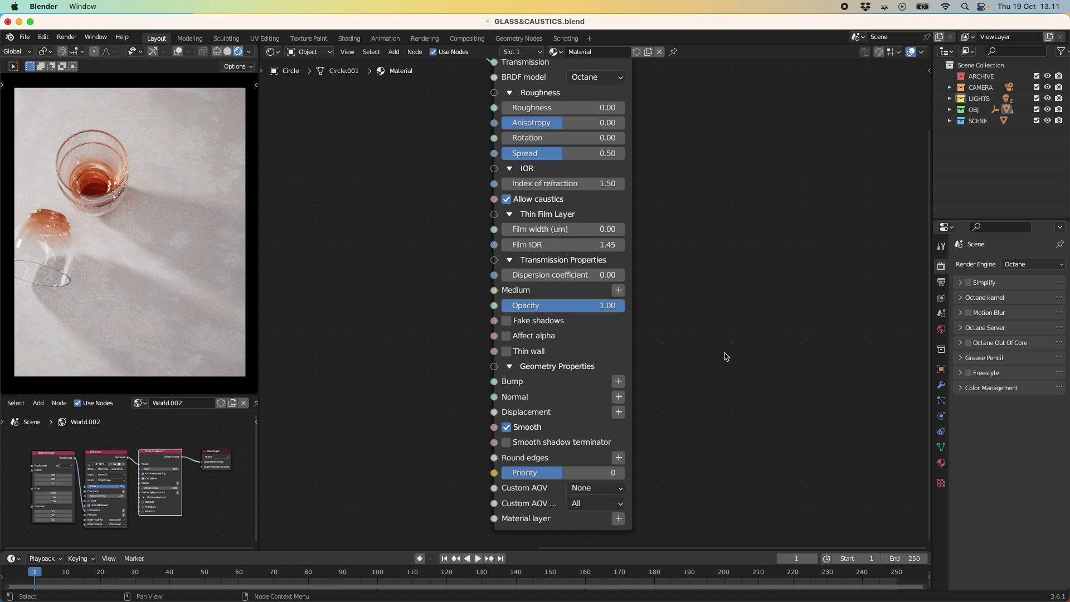
- Enable Fake shadows on the materials of all three glasses, including Material.002 and the tipped glass
left_click(507, 321)
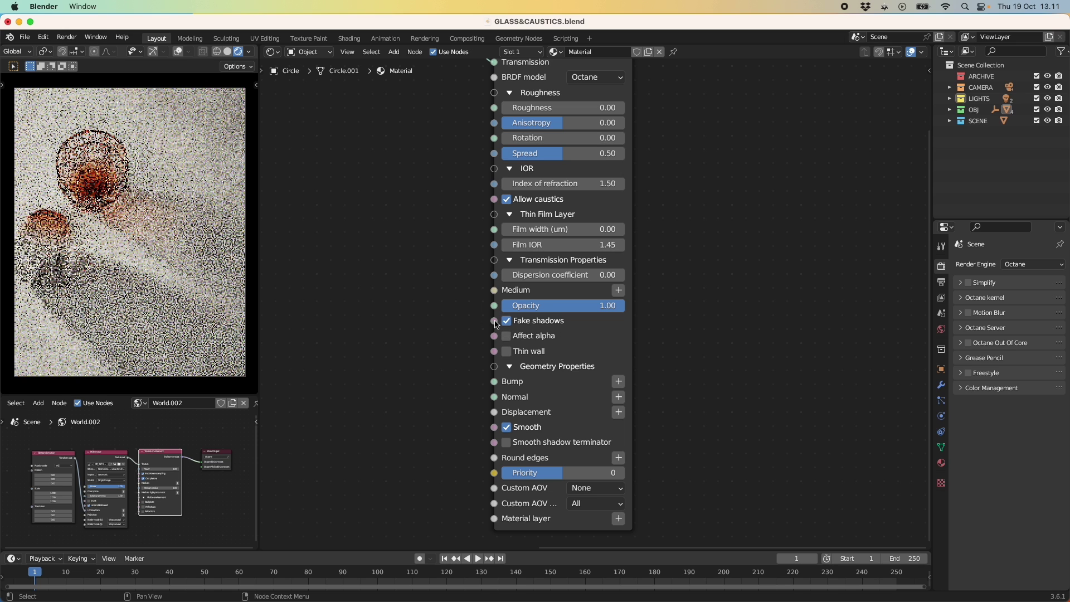
left_click(99, 196)
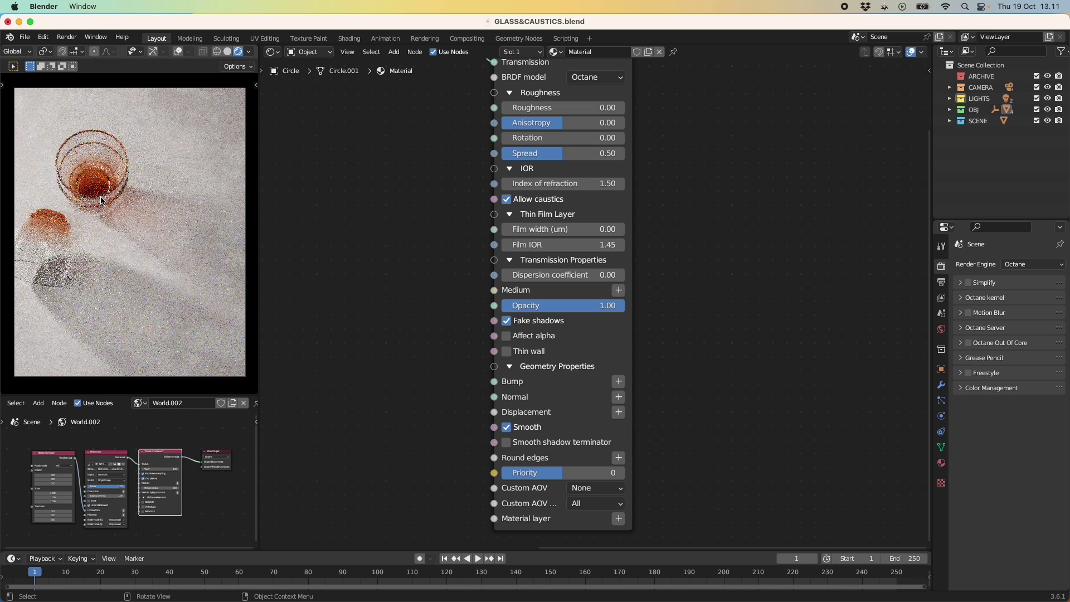
left_click(508, 322)
left_click(39, 243)
left_click(506, 321)
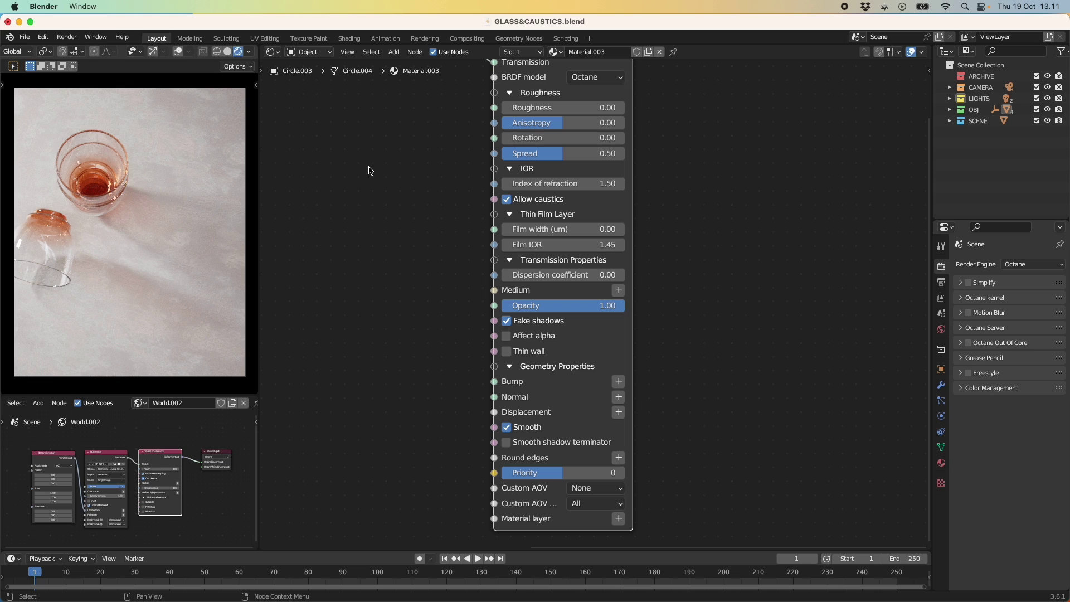
- Set the tipped glass material's index of refraction to 1.55
left_click(555, 184)
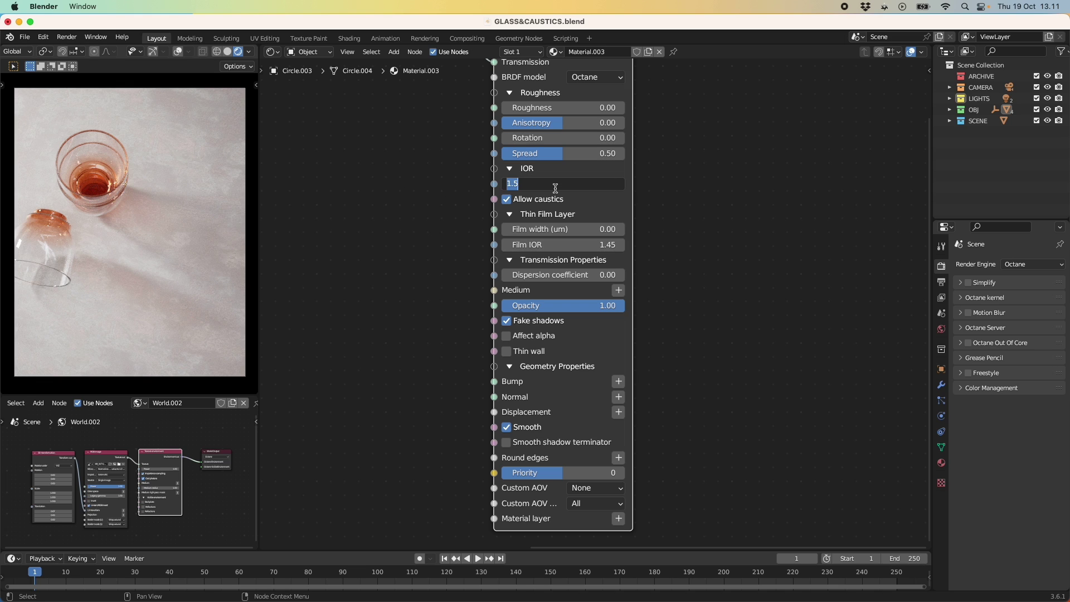
type("1.")
key("Return")
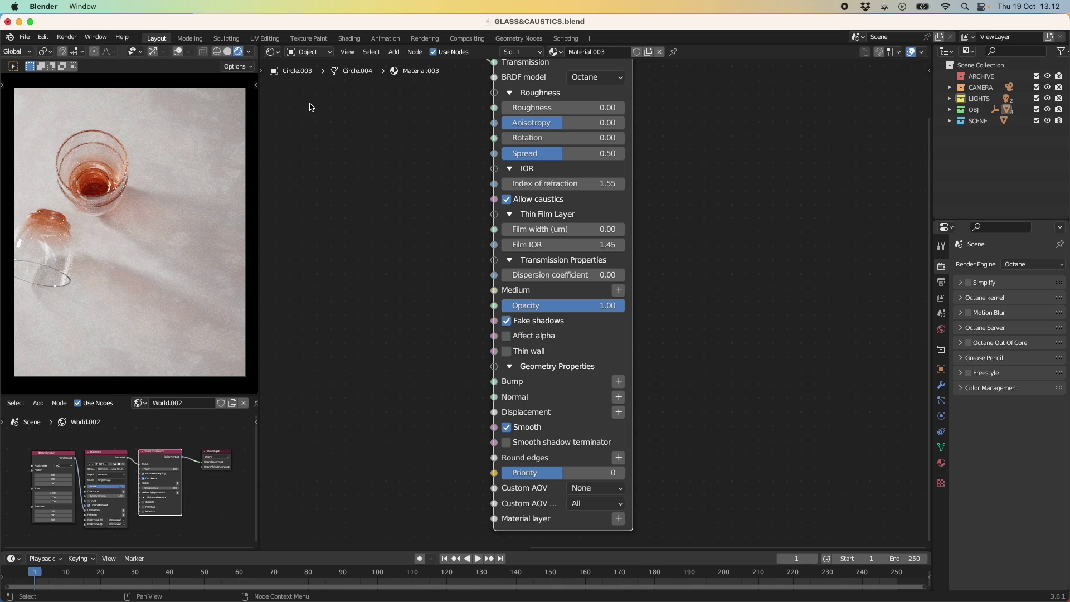
- Switch the main area back to the Octane Kernel editor with the Path Tracing Kernel tree
left_click(272, 52)
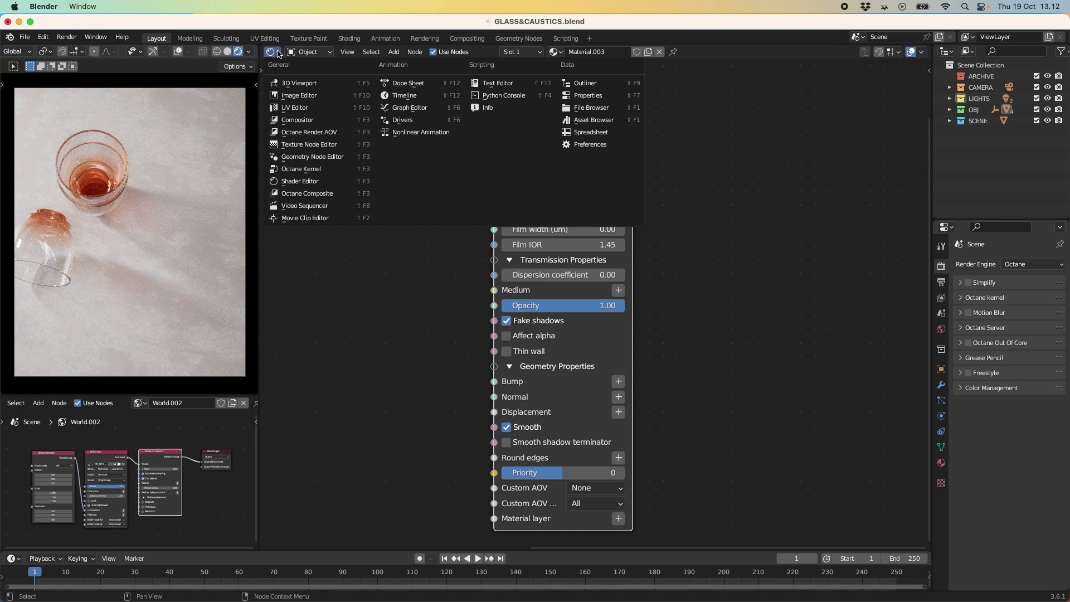
left_click(317, 169)
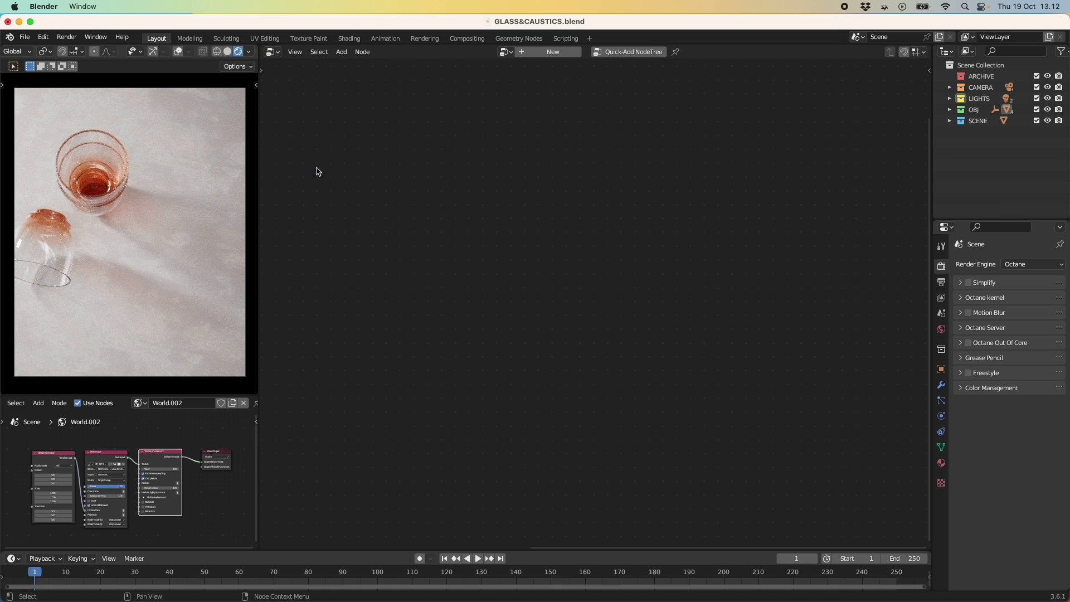
left_click(508, 51)
left_click(540, 80)
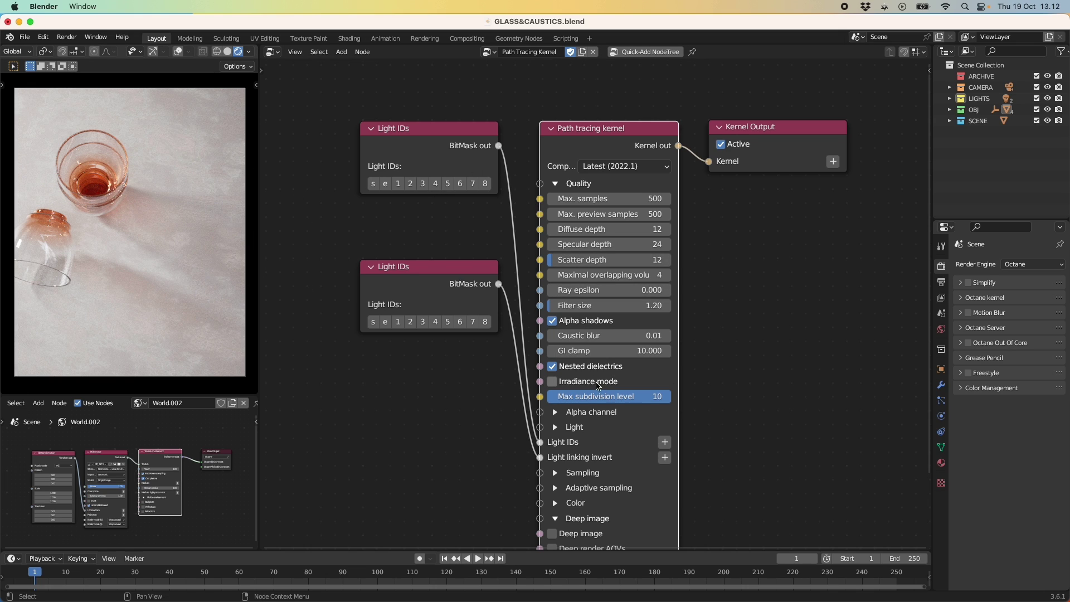
- Move the saved path-tracing render window aside and set the camera preview to Solid shading
scroll(696, 390, "down", 1)
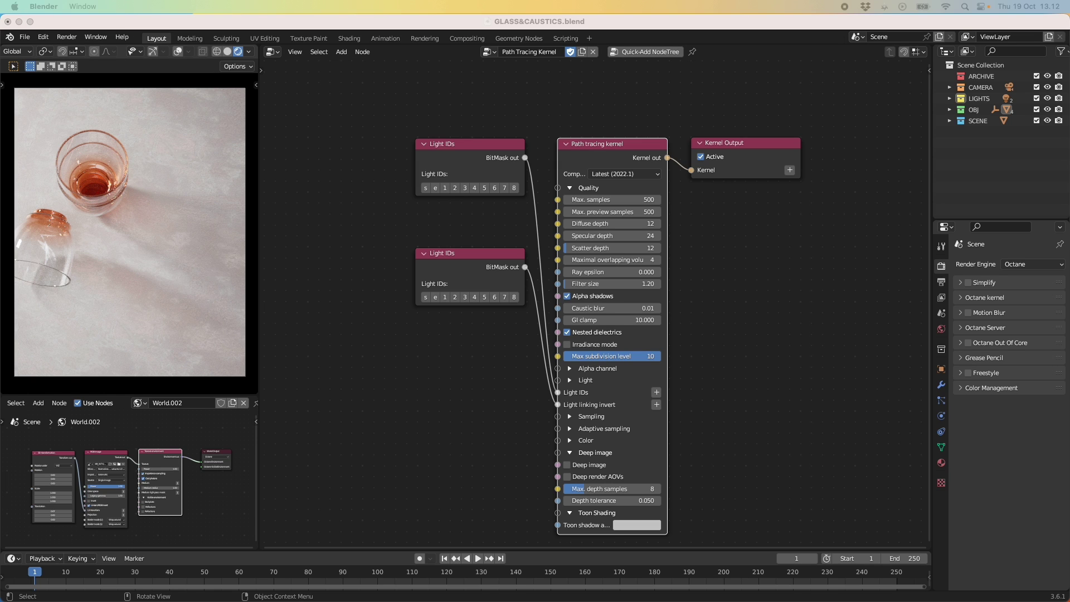
left_click_drag(142, 121, 386, 134)
left_click(228, 51)
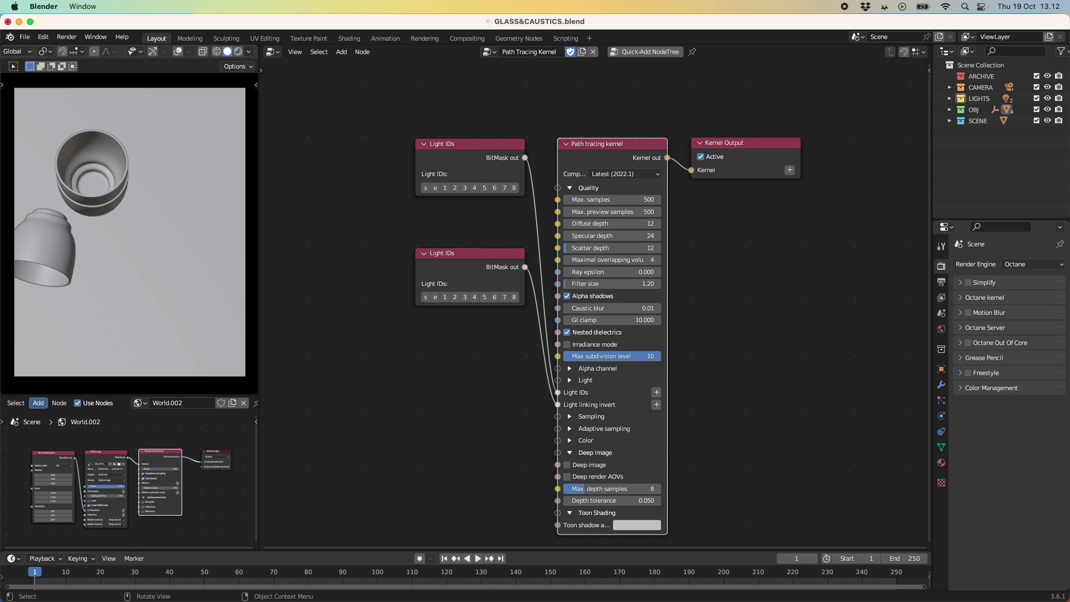
- Bring the Caustics_Pathtracing render forward, reposition it, and zoom in and out on it
key("super+Tab")
left_click_drag(403, 148, 482, 123)
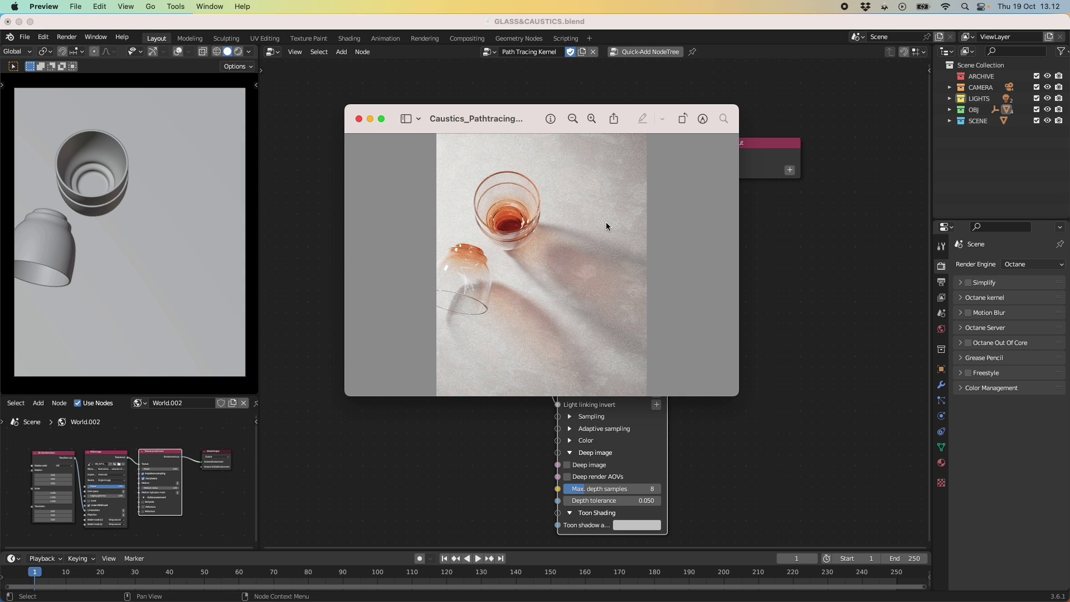
scroll(571, 268, "up", 3, "ctrl")
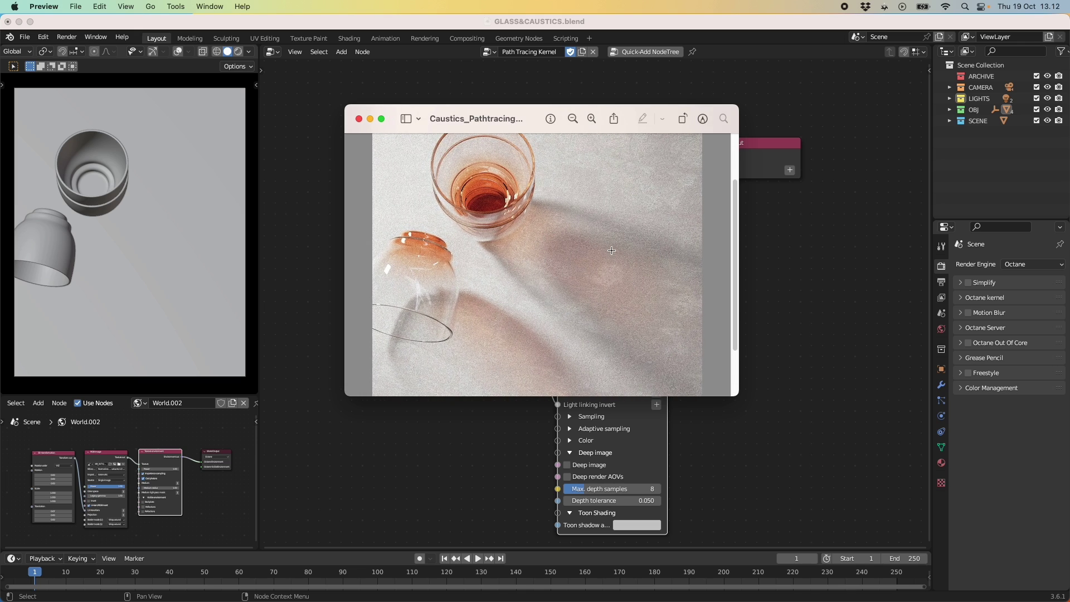
scroll(530, 306, "down", 3, "ctrl")
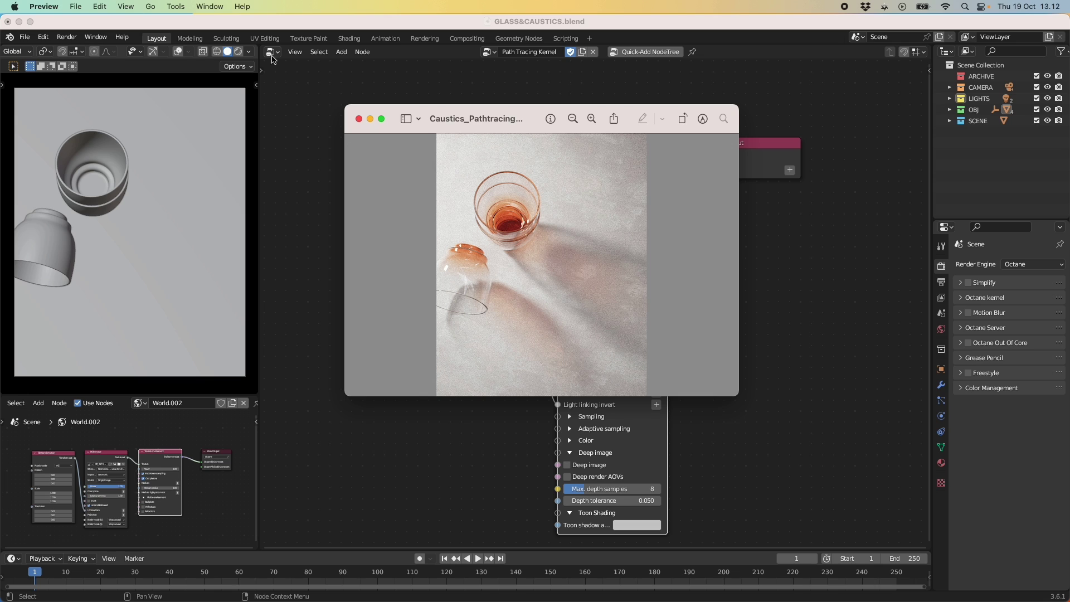
- With the render minimised, turn the node area into a 3D Viewport of the glasses, then restore the render
left_click(369, 118)
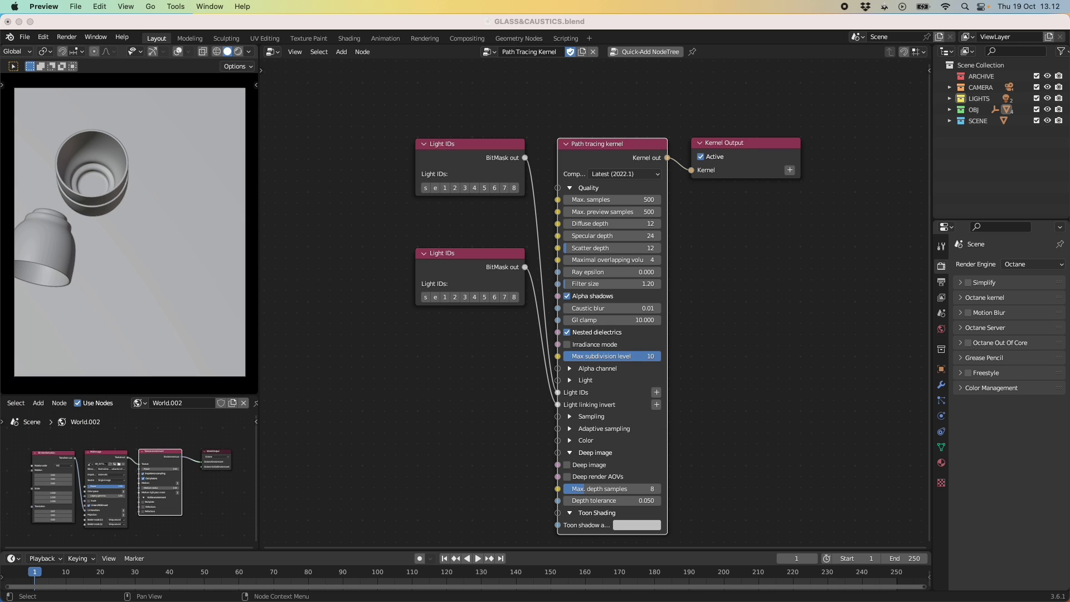
left_click(272, 53)
left_click(321, 88)
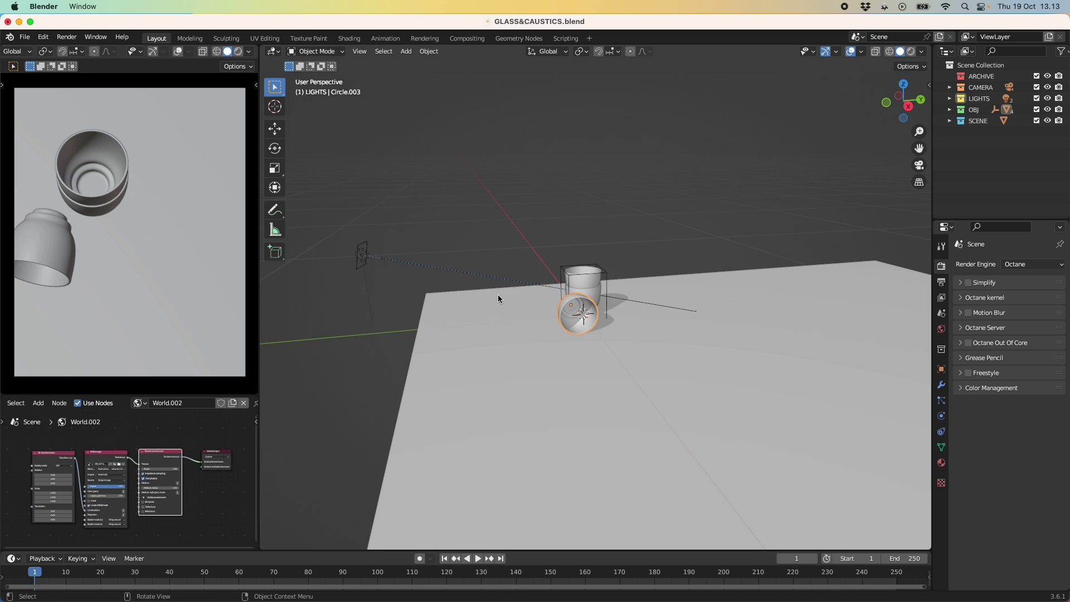
middle_click_drag(497, 294, 515, 263)
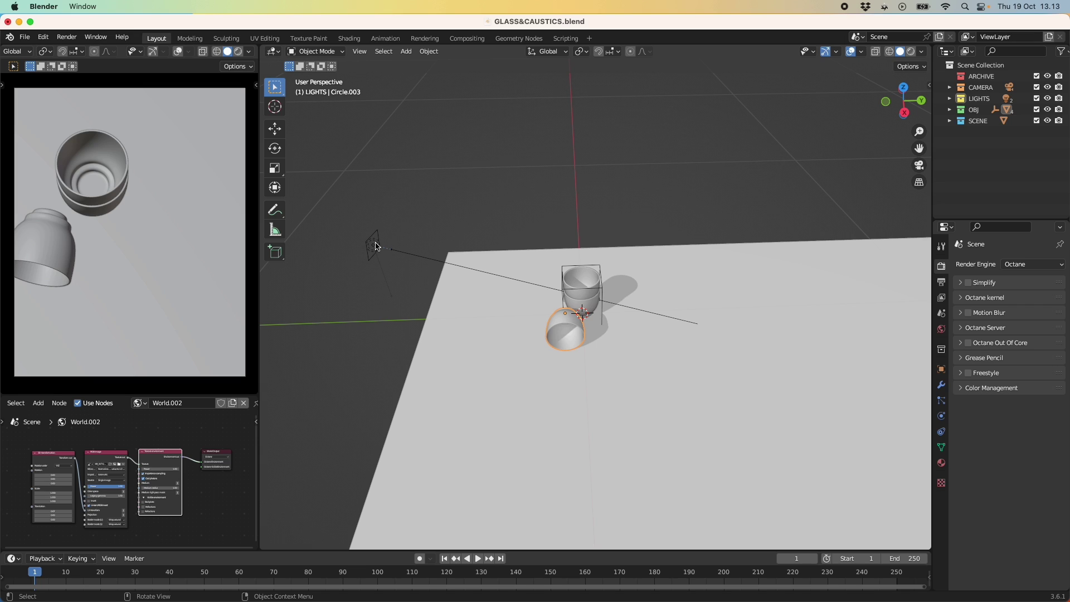
key("super+Tab")
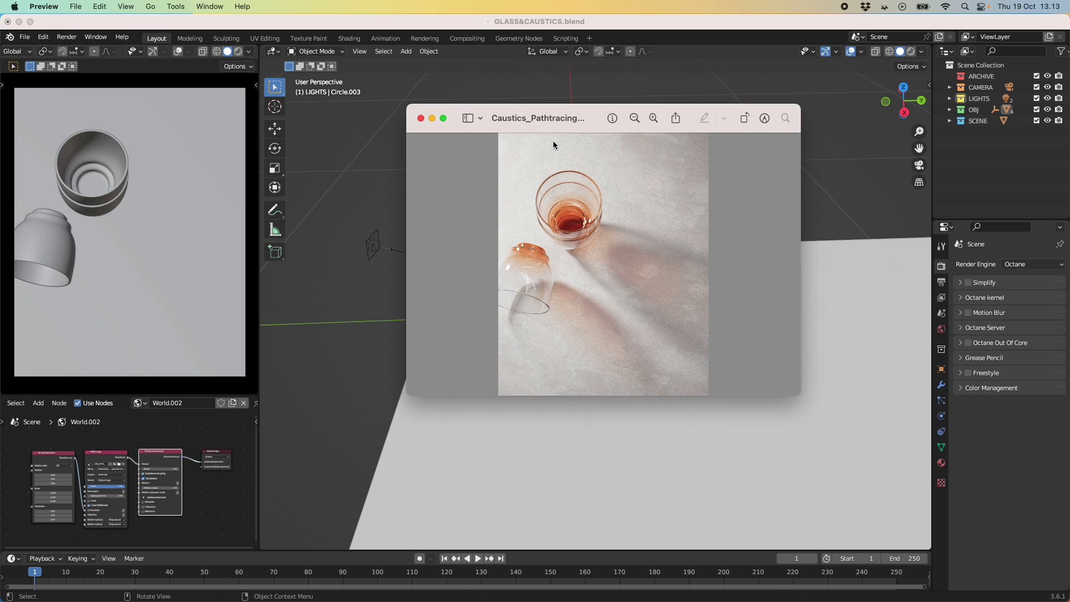
- Drag the Caustics_Pathtracing render window left and up so it no longer covers the glasses
left_click_drag(559, 118, 450, 120)
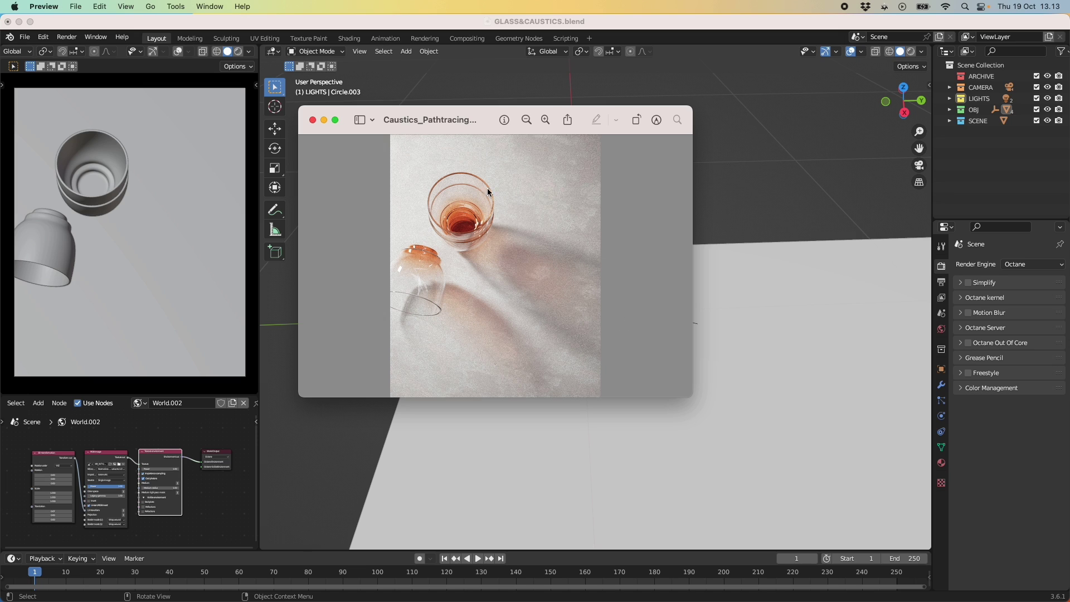
left_click_drag(467, 122, 254, 97)
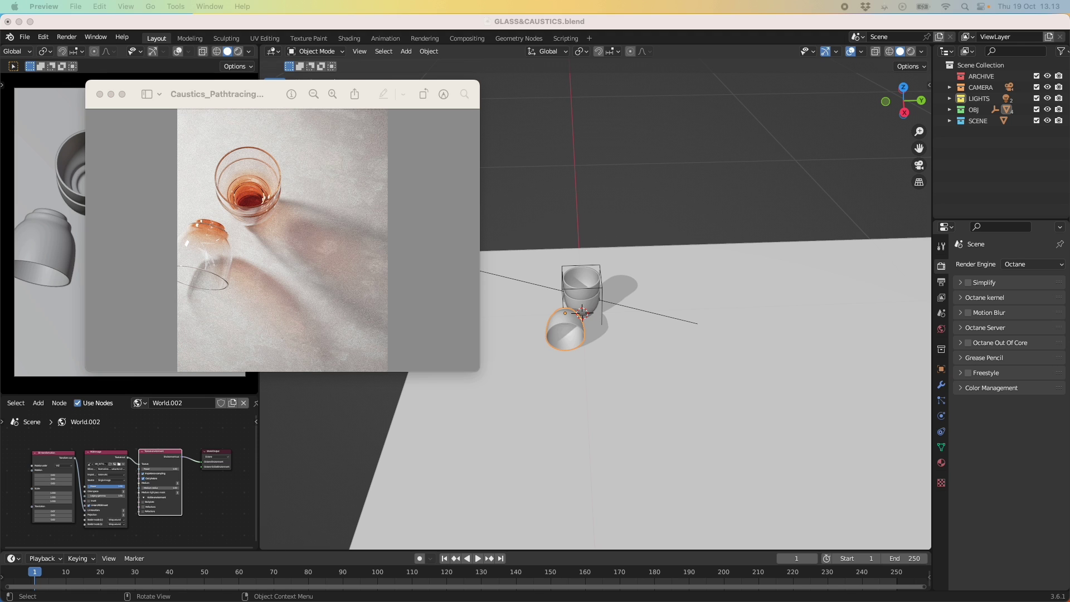
left_click_drag(22, 106, 606, 92)
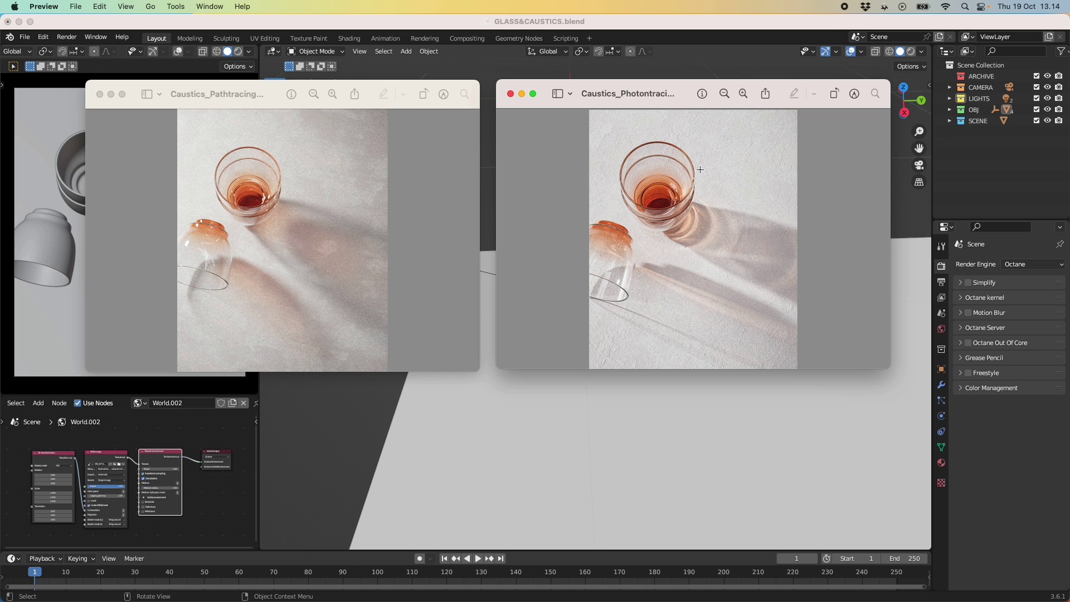
key("super+w")
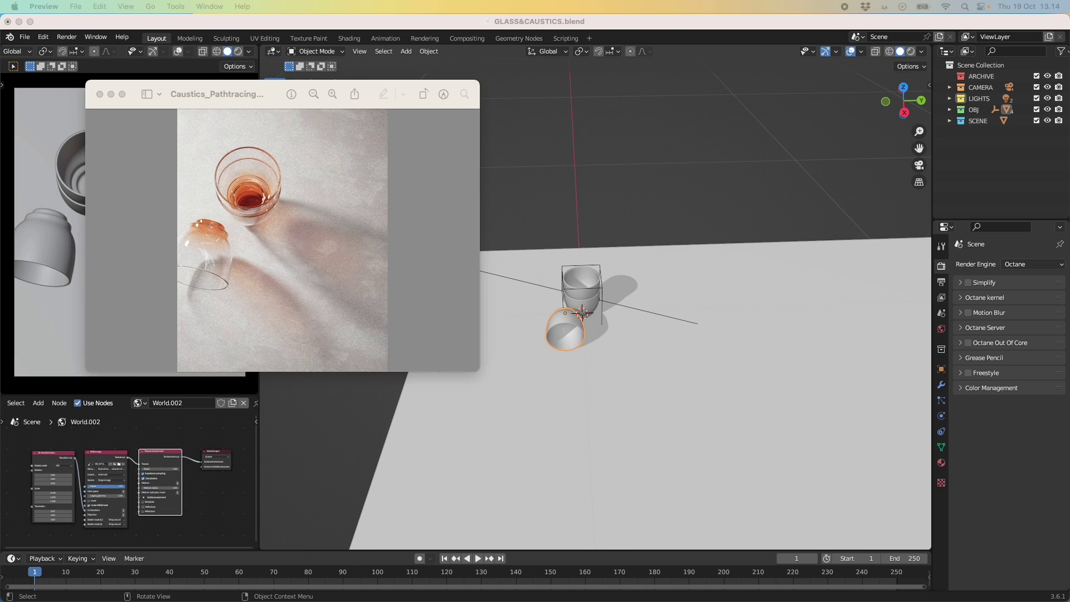
- Close the render window, set the left viewport to Rendered, and switch the main area to Octane Kernel
key("super+w")
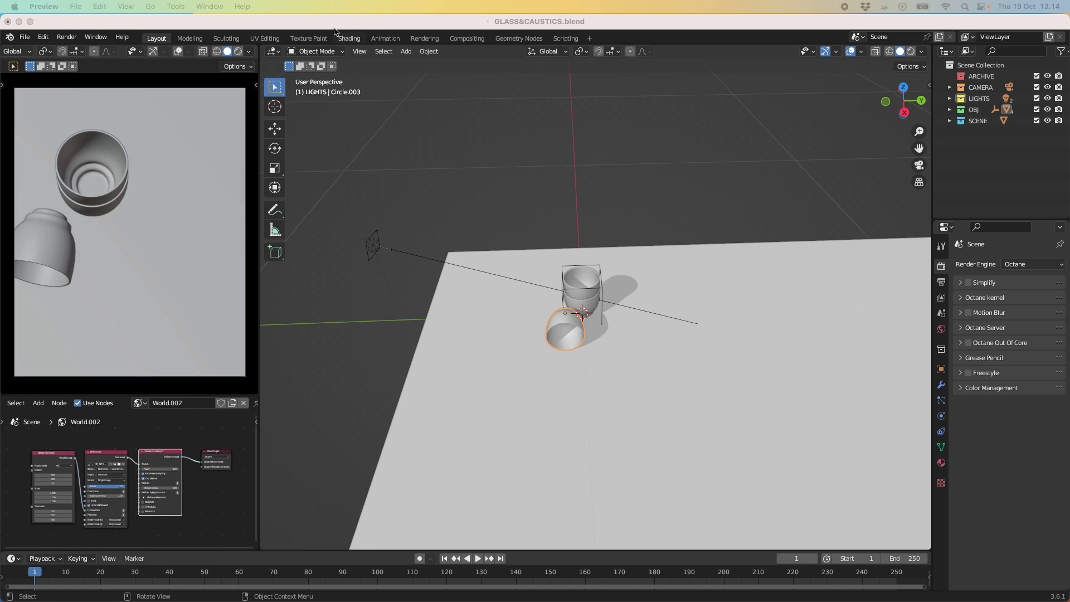
left_click(238, 51)
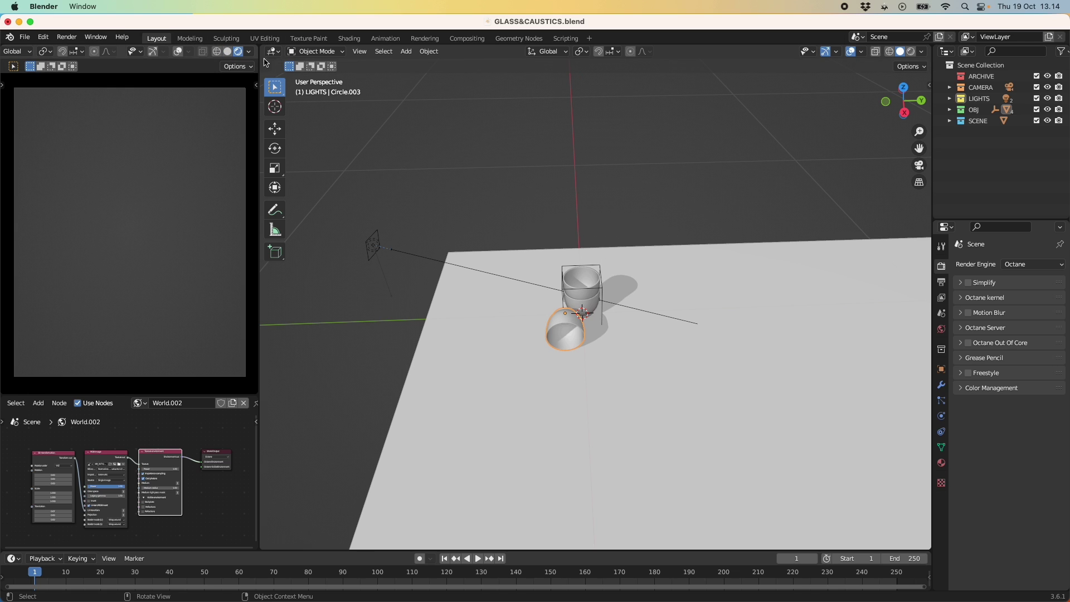
left_click(274, 52)
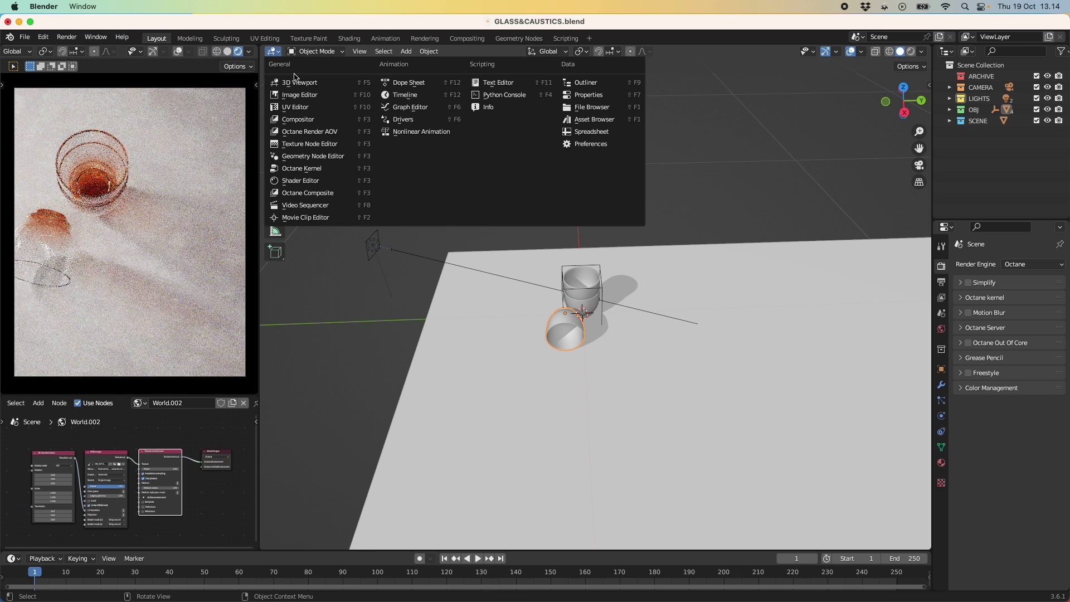
left_click(321, 181)
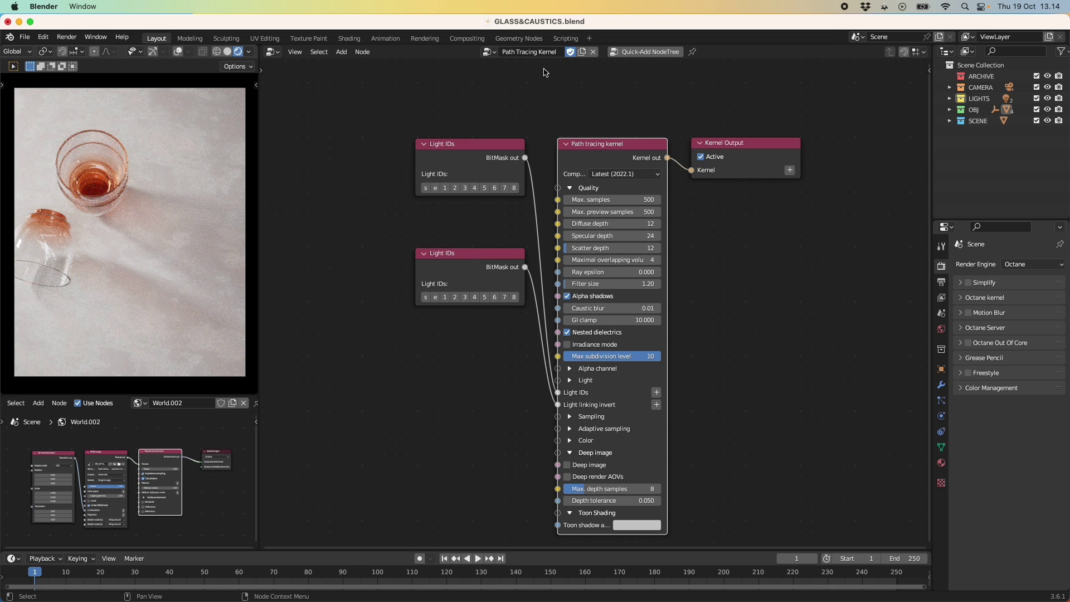
- Load the Photon Tracing Kernel node tree and set its photon gathering radius to 0.01
left_click(490, 51)
key("shift+a")
mouse_move(344, 221)
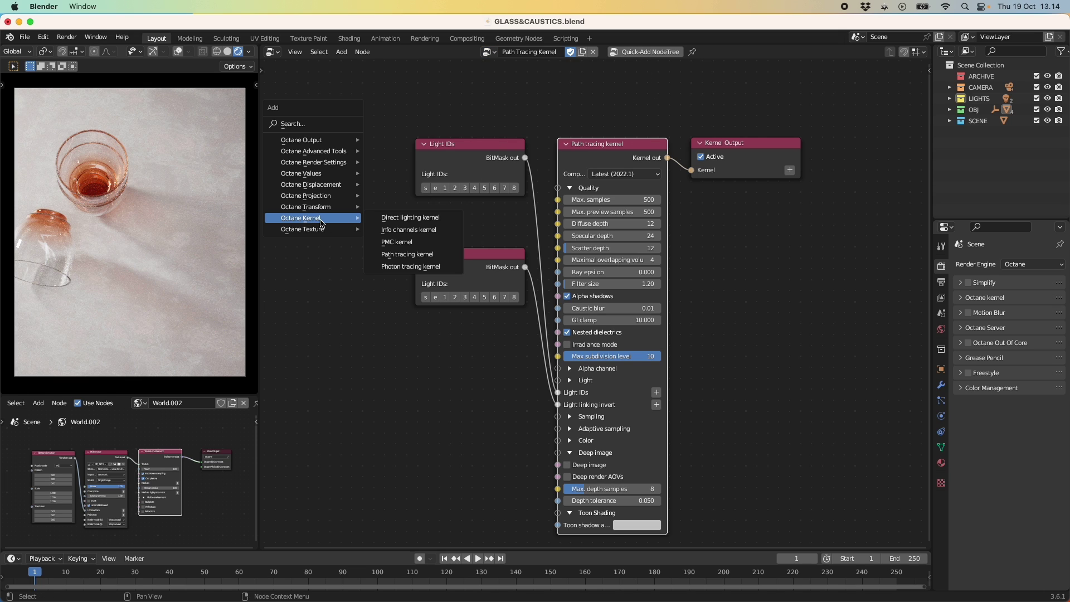
left_click(489, 51)
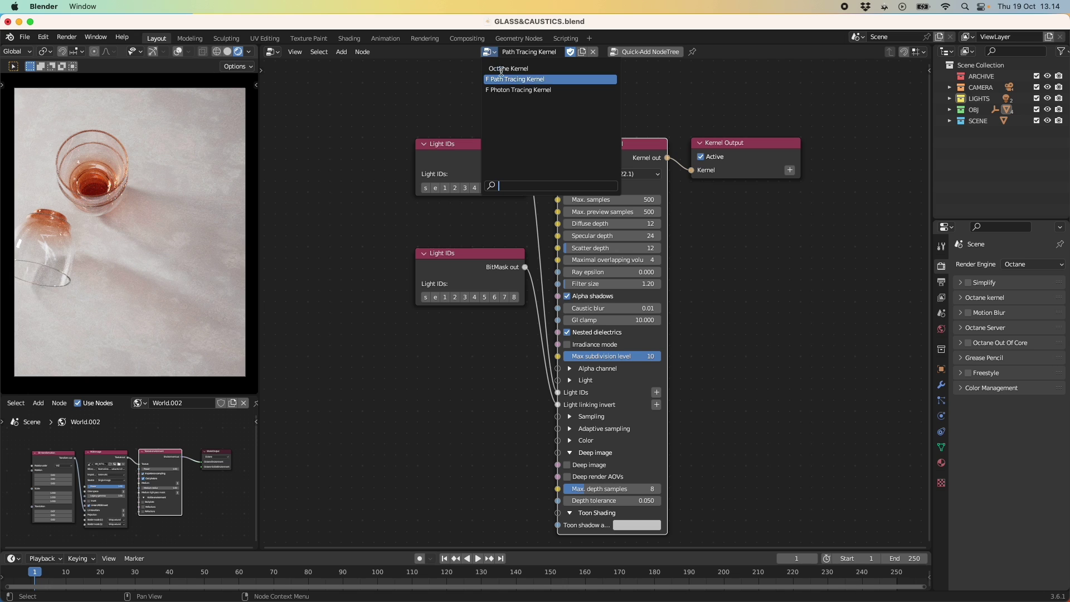
left_click(531, 95)
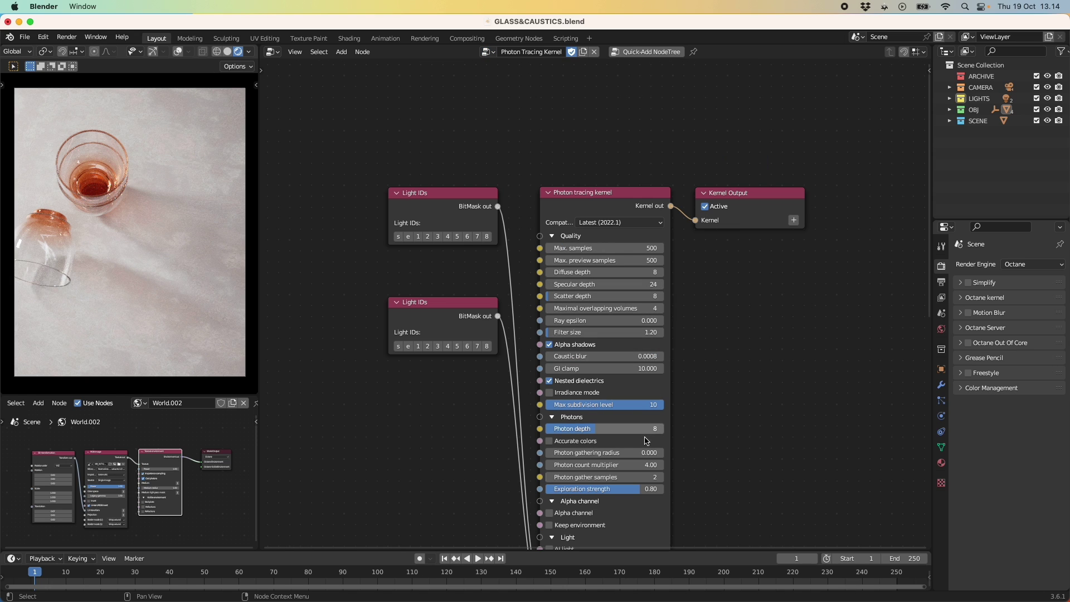
left_click(639, 453)
type("0.01")
key("Return")
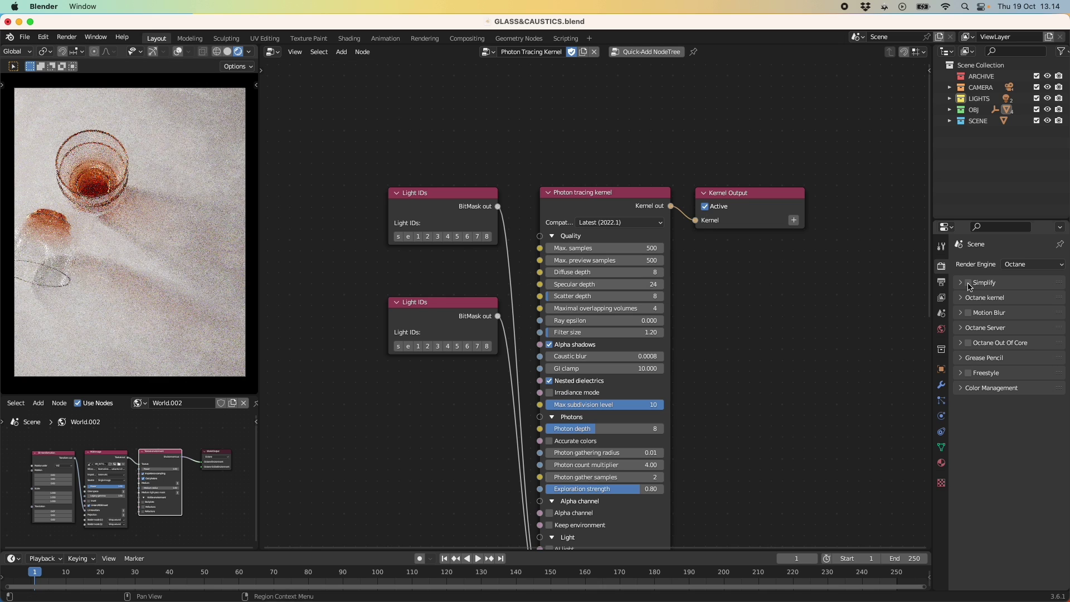
- Choose the Photon Tracing Kernel as the scene's Octane kernel in Render Properties
left_click(962, 299)
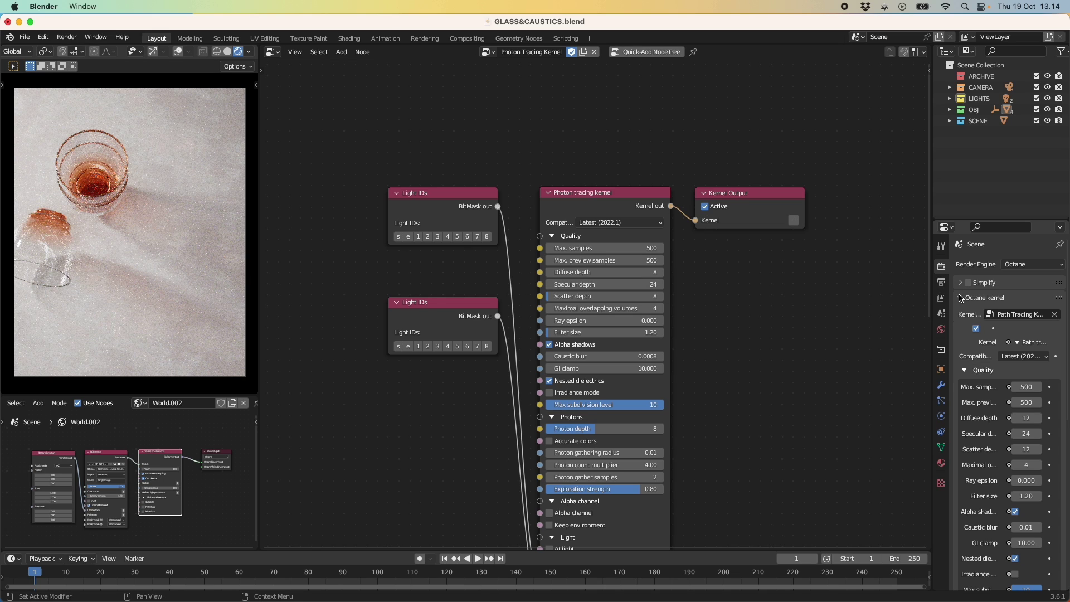
left_click(990, 315)
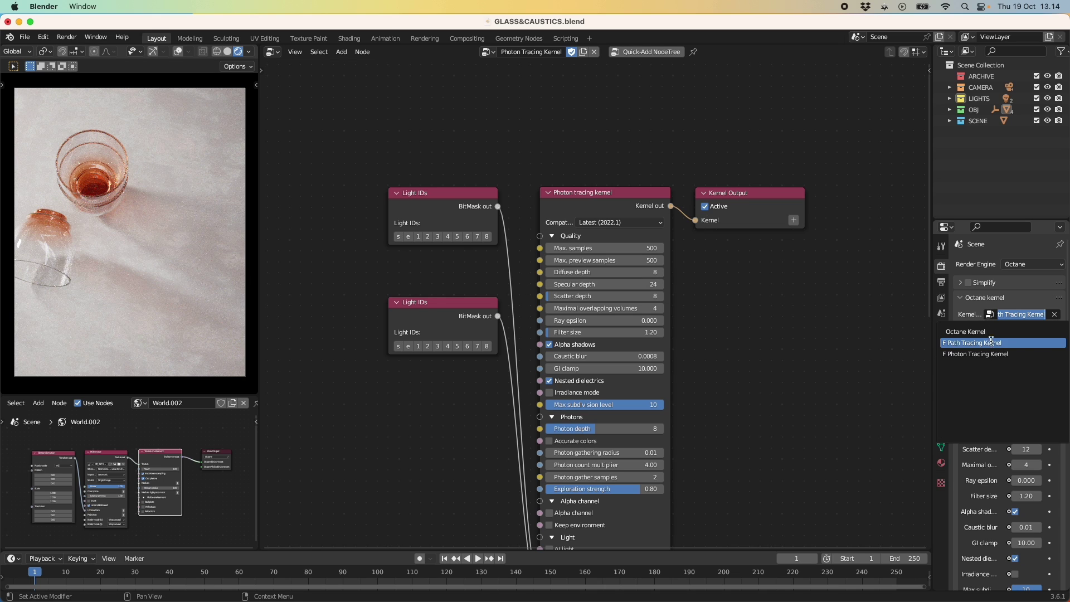
left_click(993, 355)
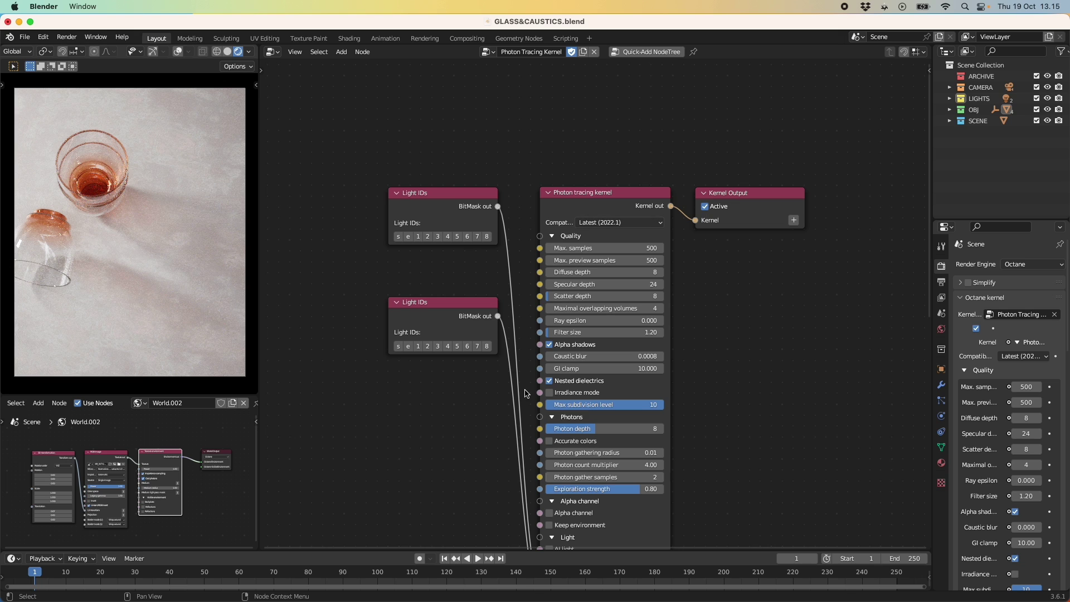
- Set the Photon tracing kernel's Caustic blur to 0.01, leaving Ray epsilon unchanged
scroll(701, 308, "up", 2)
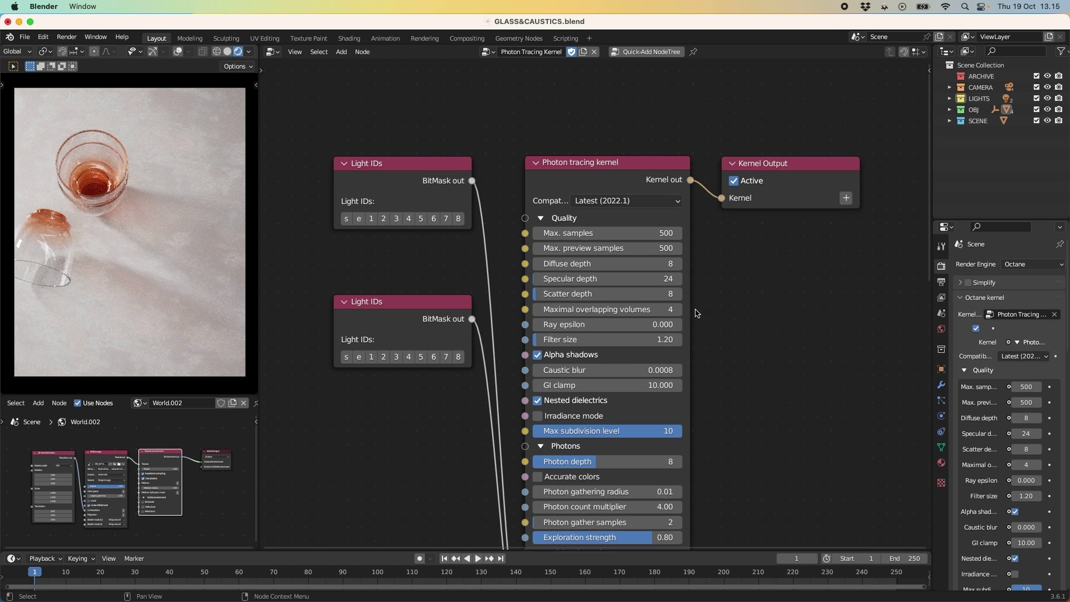
middle_click_drag(700, 309, 700, 207)
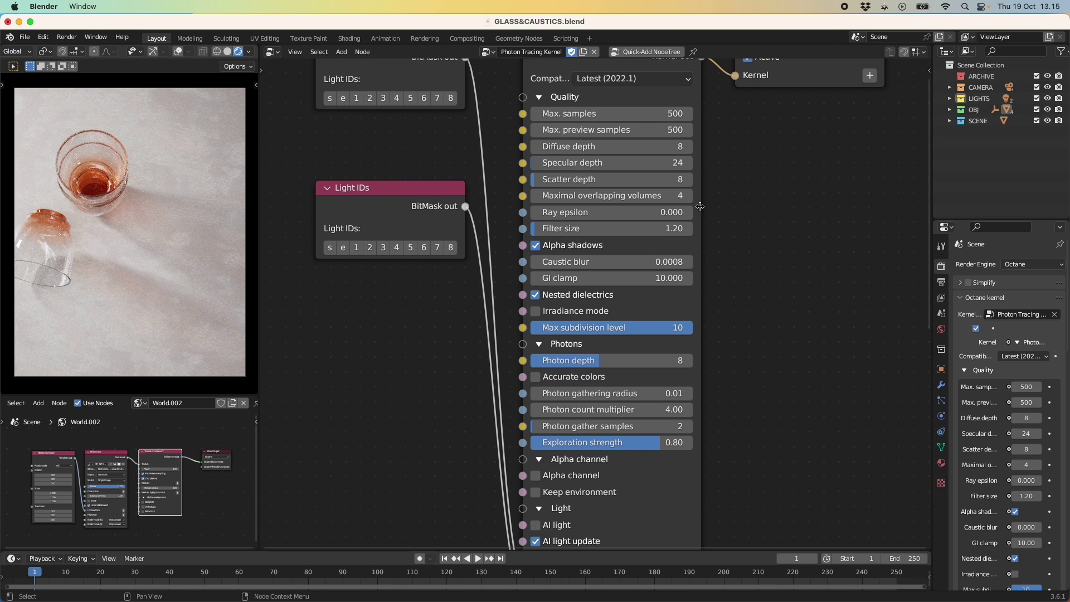
left_click(647, 264)
type("0.01")
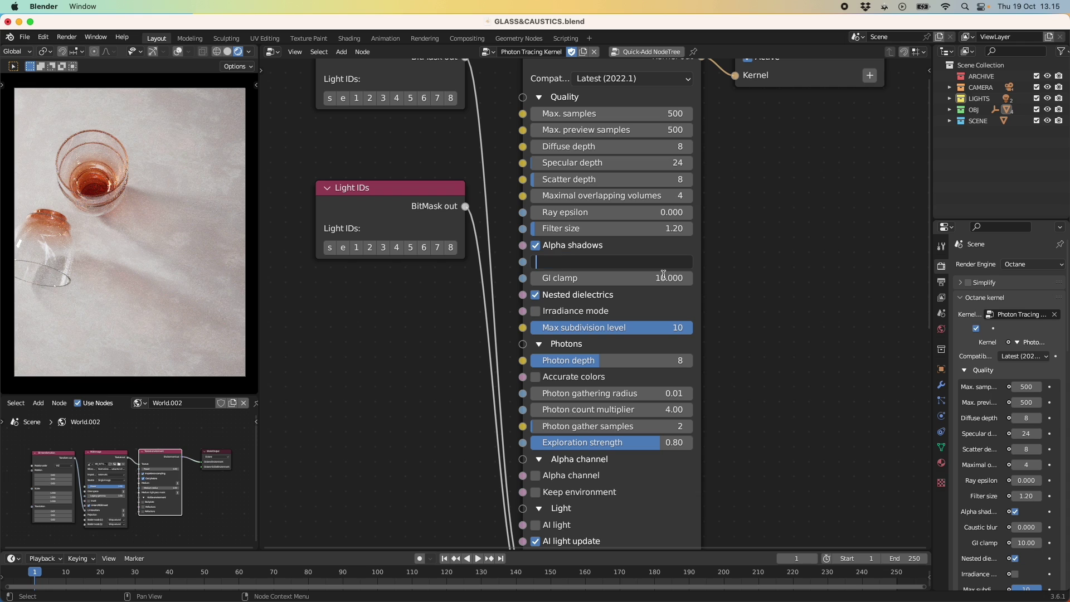
key("Return")
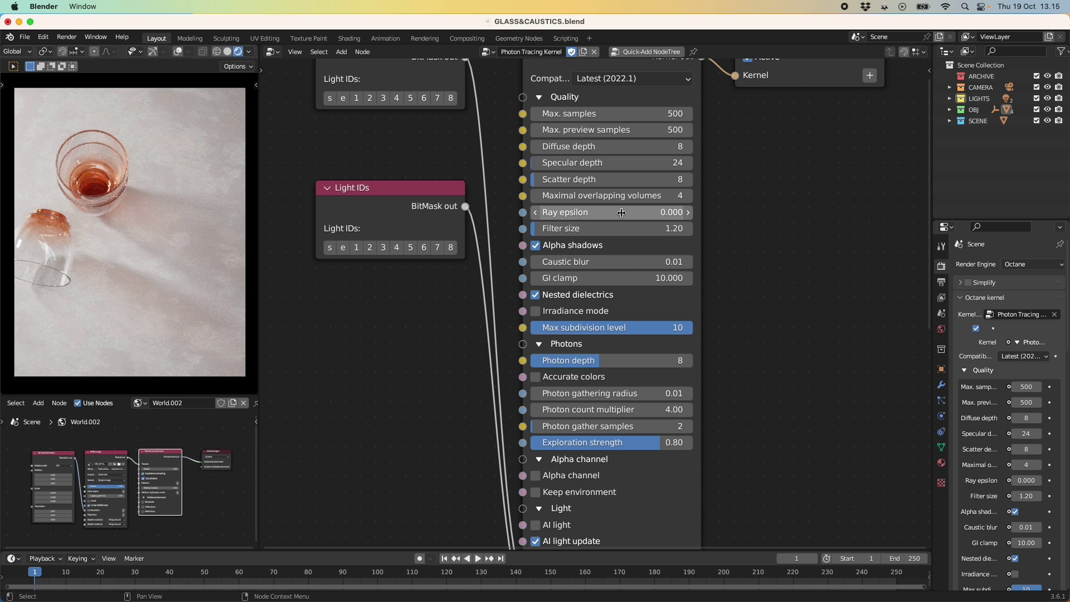
left_click(621, 212)
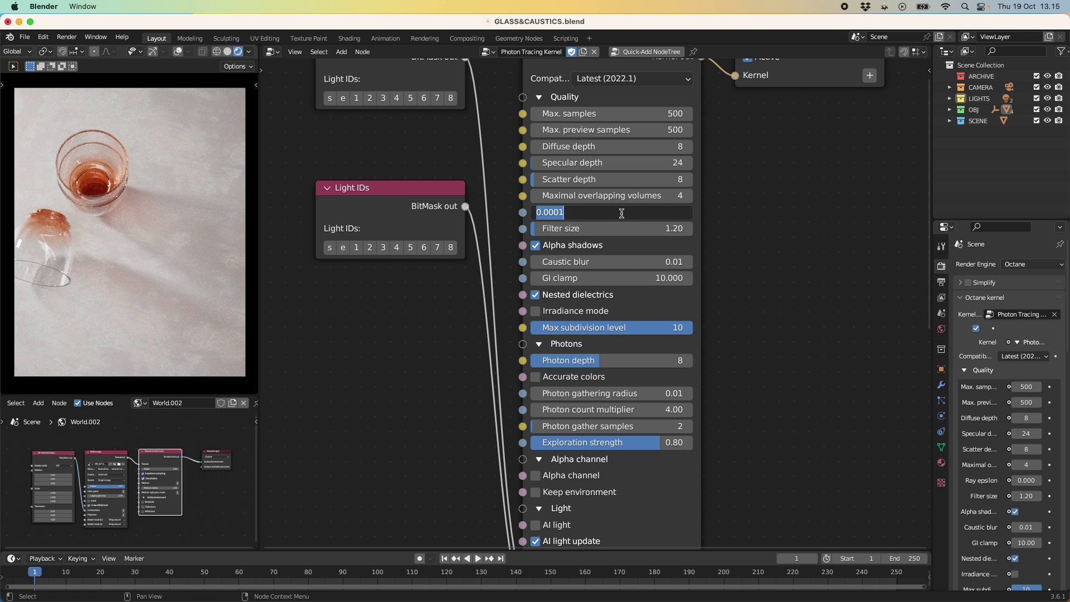
left_click(813, 241)
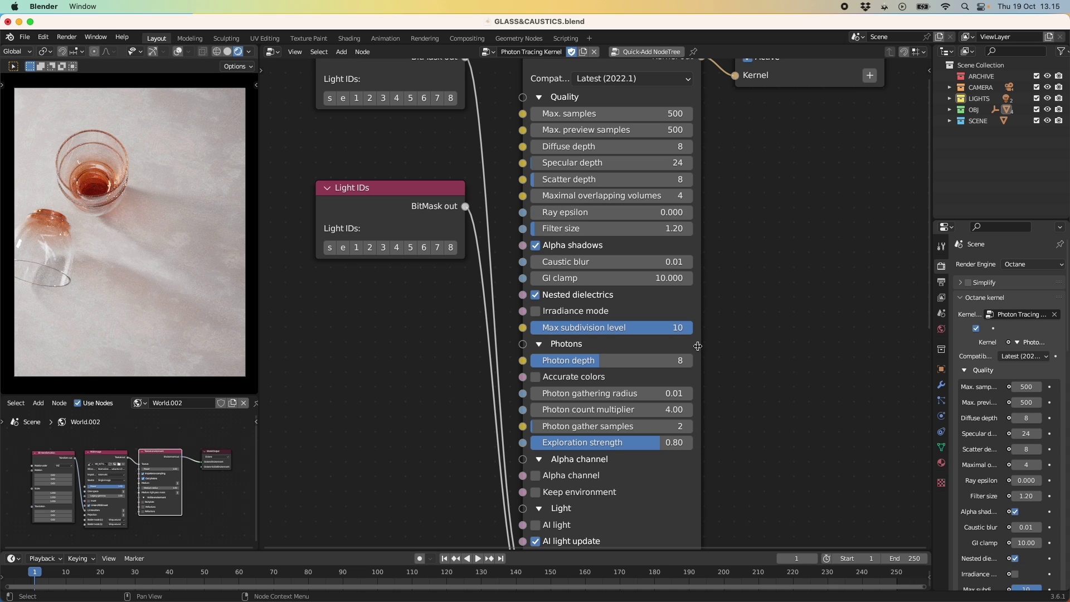
middle_click_drag(731, 360, 734, 437)
- Insert an extra 0 into the Photon gathering radius to make it smaller
scroll(734, 436, "down", 3)
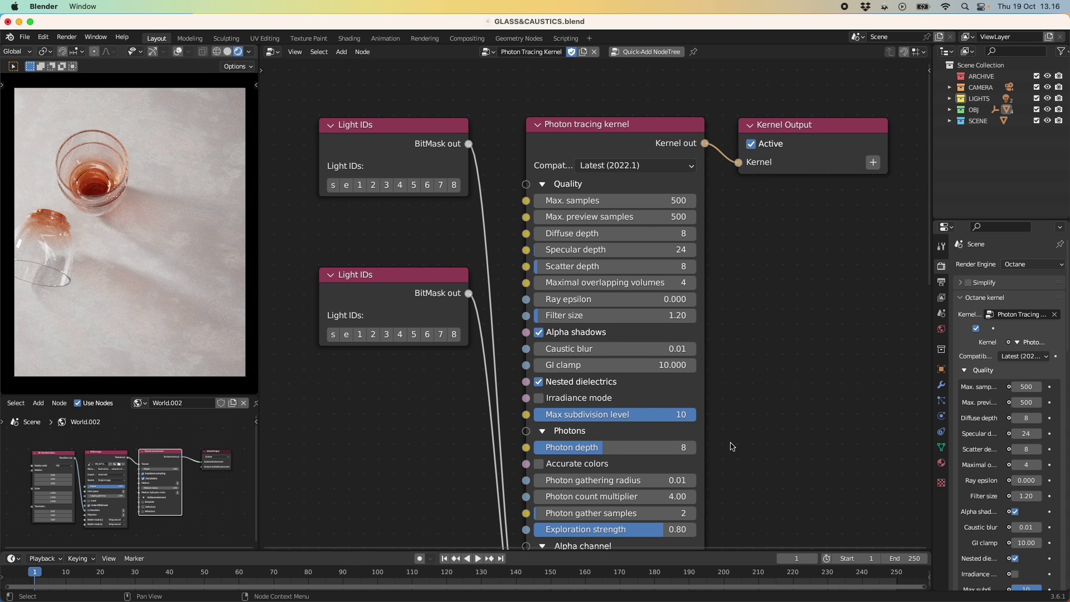
middle_click_drag(743, 394, 680, 243)
scroll(651, 369, "up", 3)
middle_click_drag(651, 369, 659, 360)
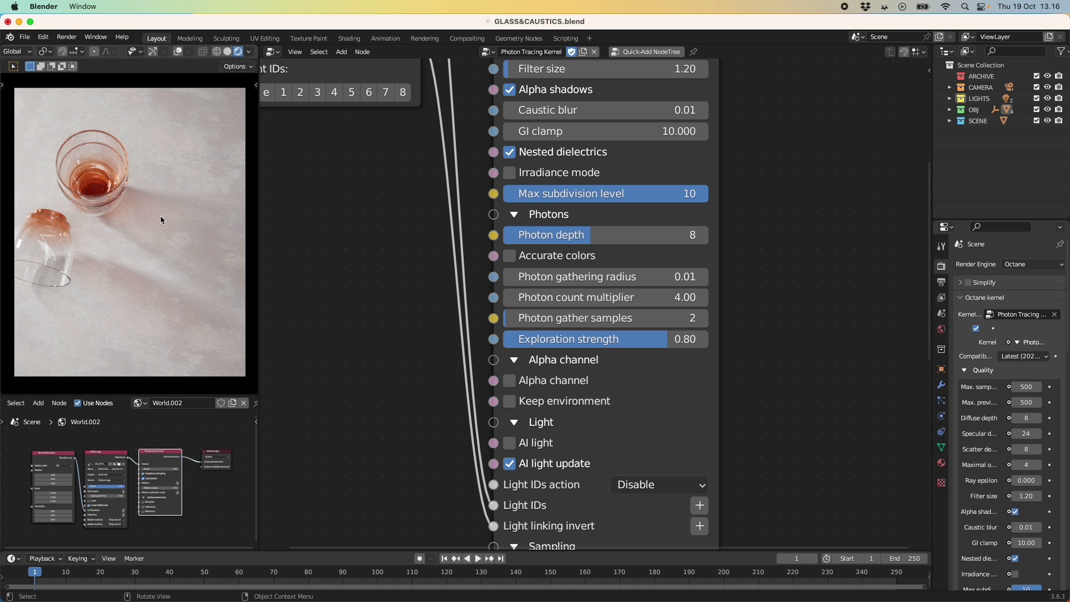
left_click(638, 277)
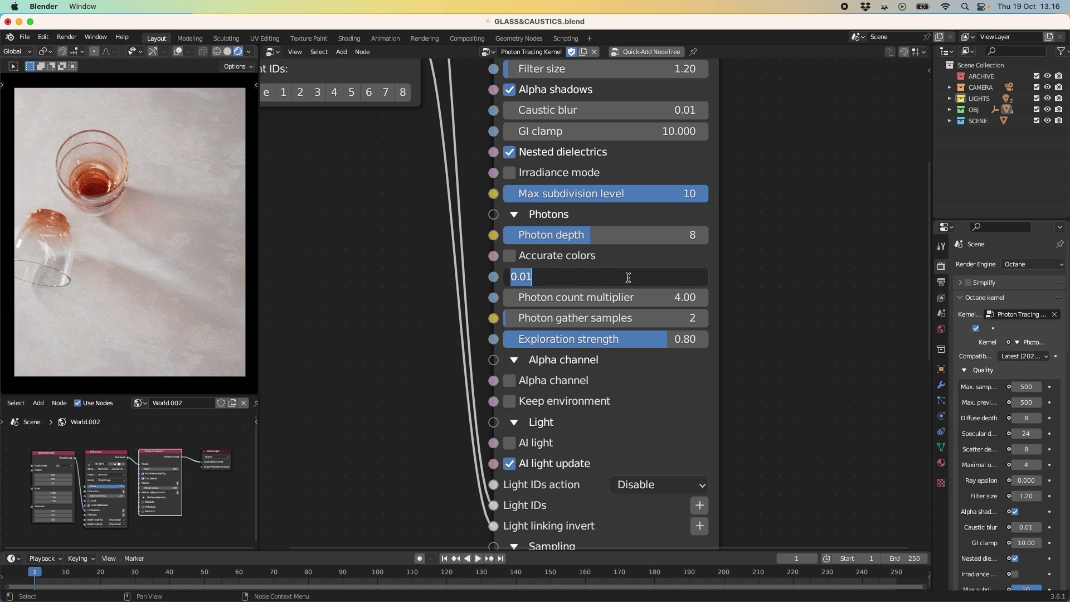
left_click(528, 277)
type("0")
key("Return")
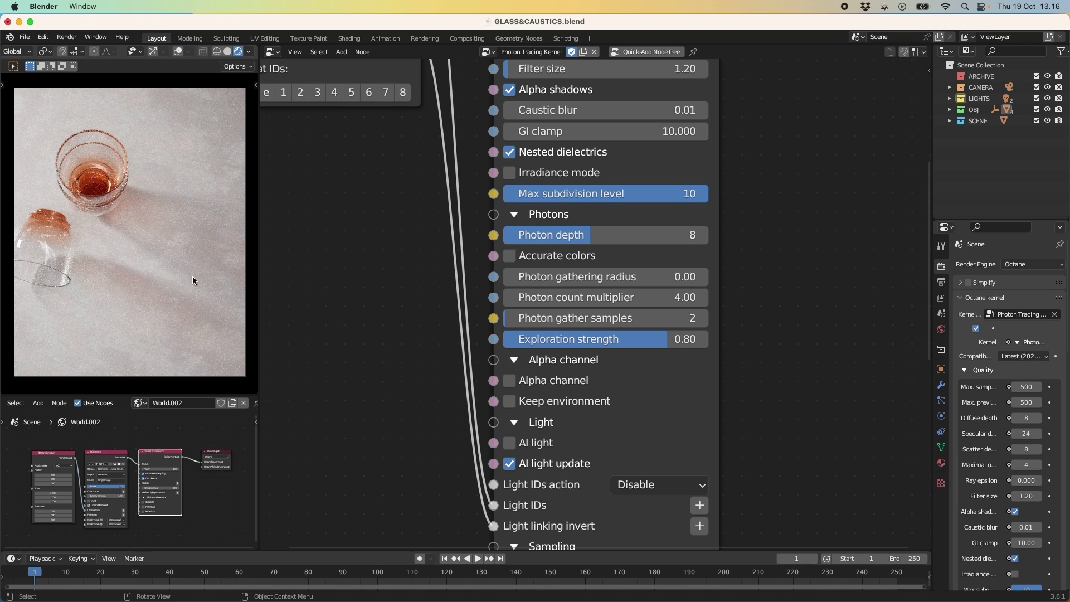
- Set the Photon gathering radius to 0.01 and show the Material.003 glass shader nodes
left_click(552, 277)
key("Escape")
left_click(639, 277)
type("0.01")
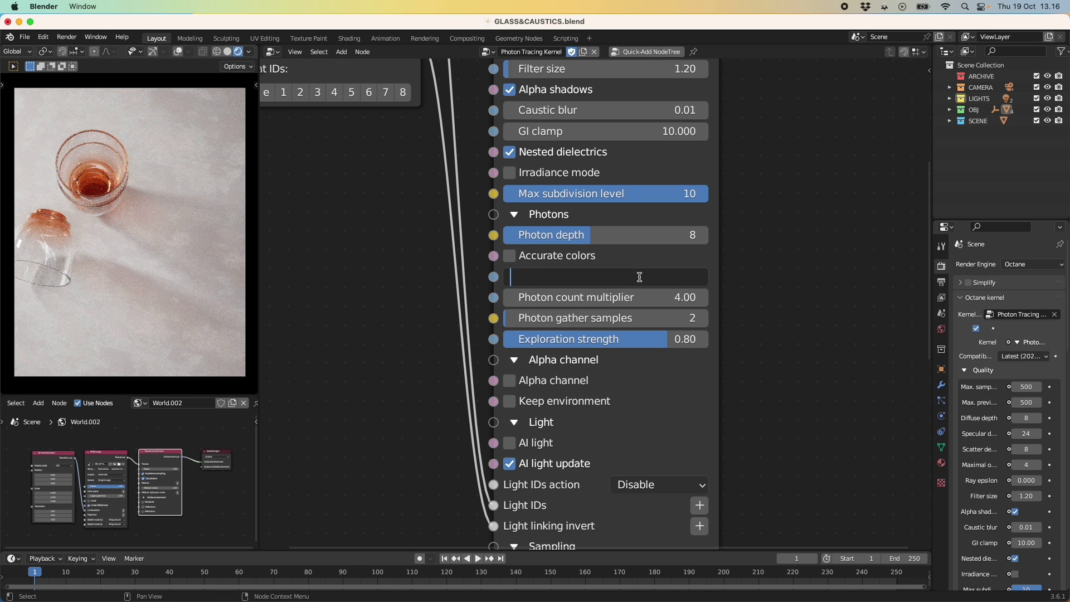
key("Return")
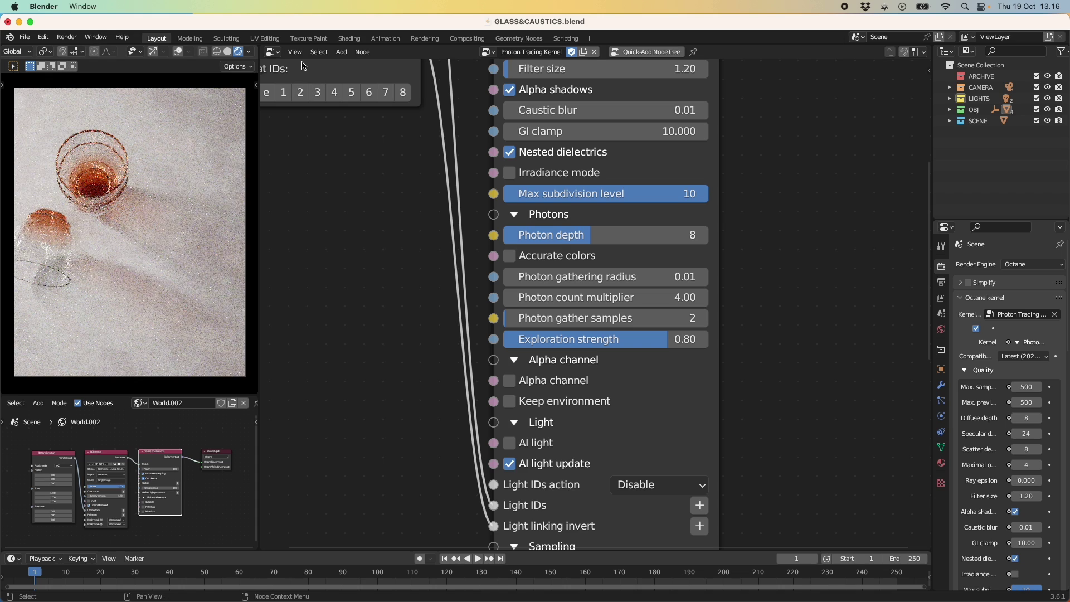
left_click(272, 51)
left_click(301, 182)
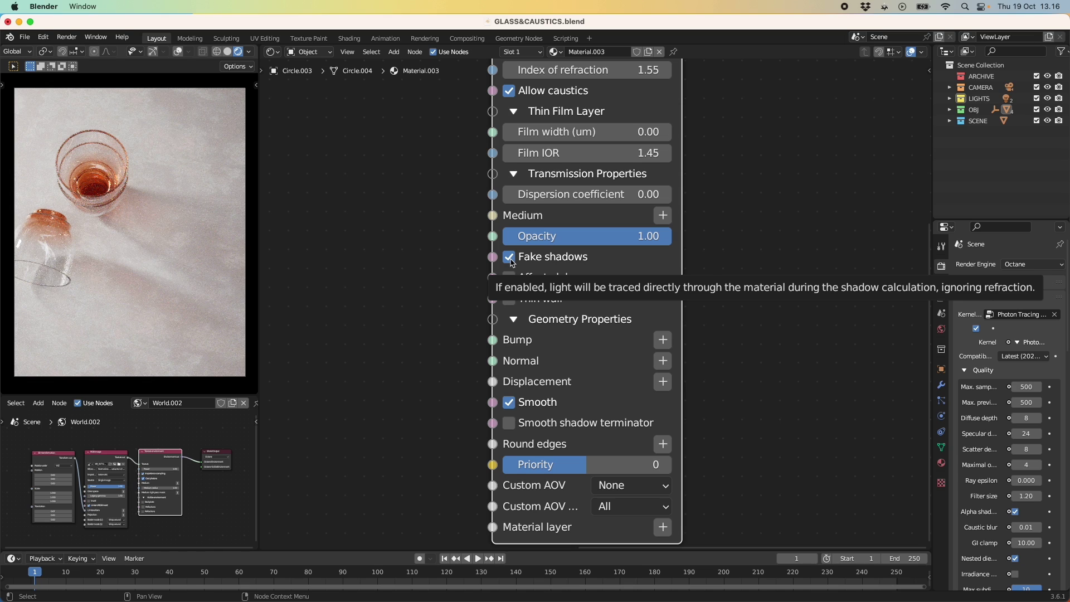
- In solid shading, select the Material.002 glass and turn off its Fake shadows
left_click(228, 51)
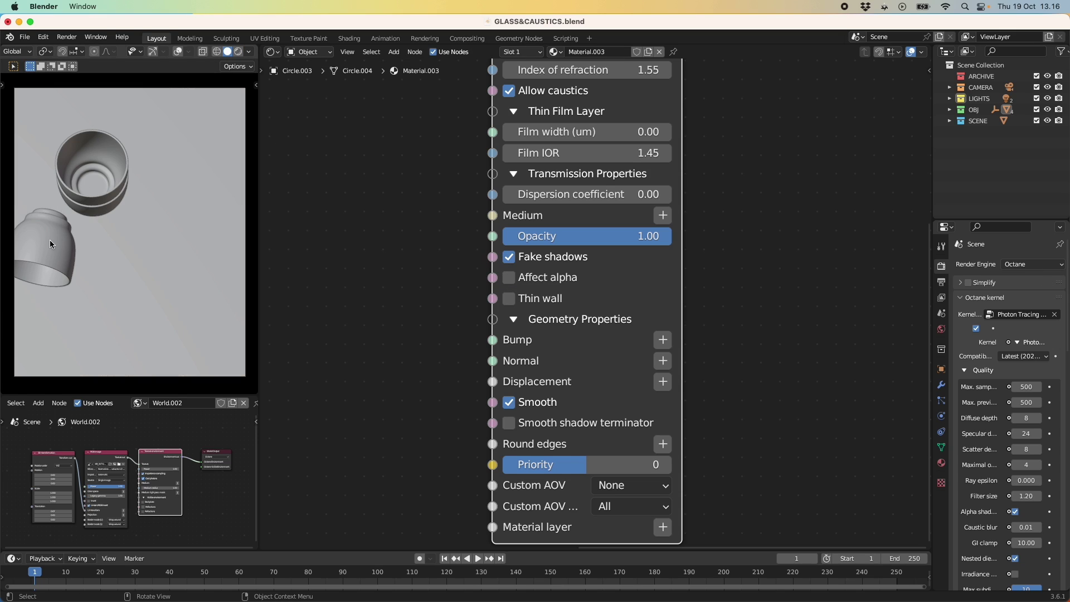
left_click(92, 212)
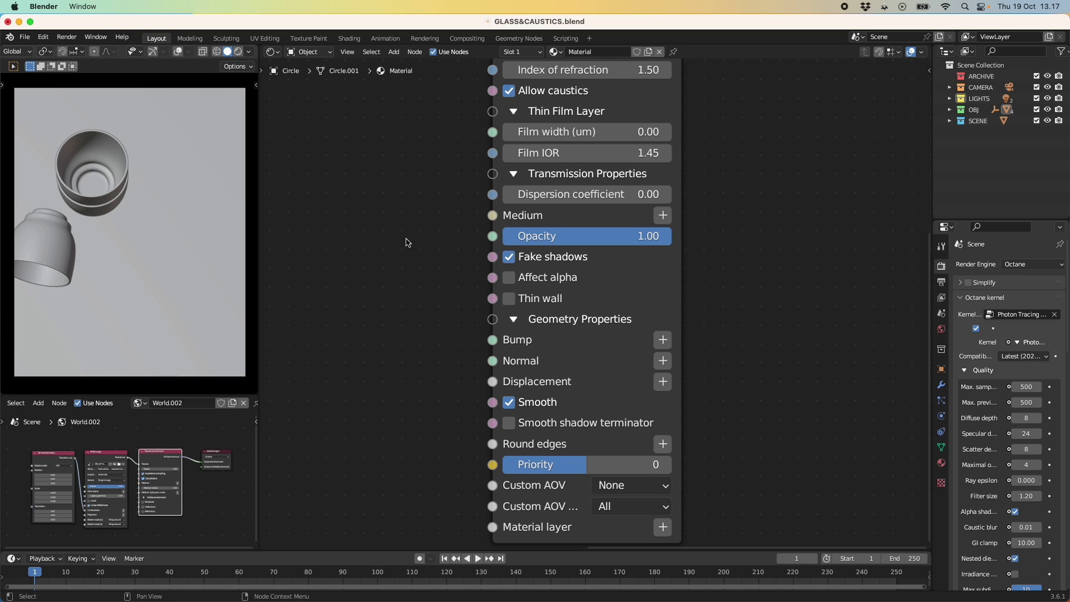
left_click(94, 198)
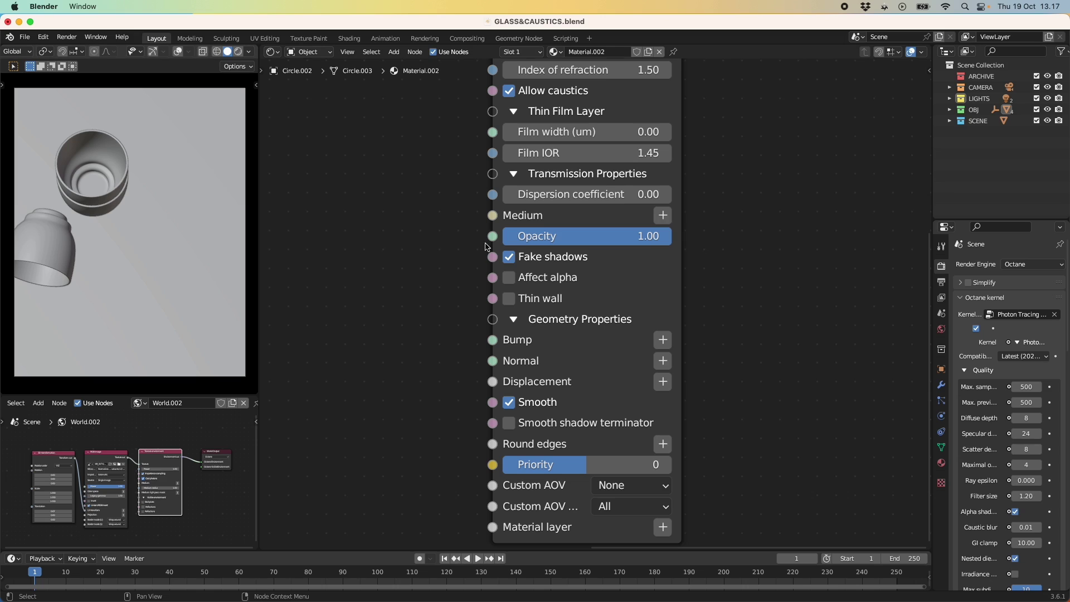
left_click(509, 257)
- Return to the Octane Photon Tracing Kernel node tree with the rendered viewport preview
left_click(272, 55)
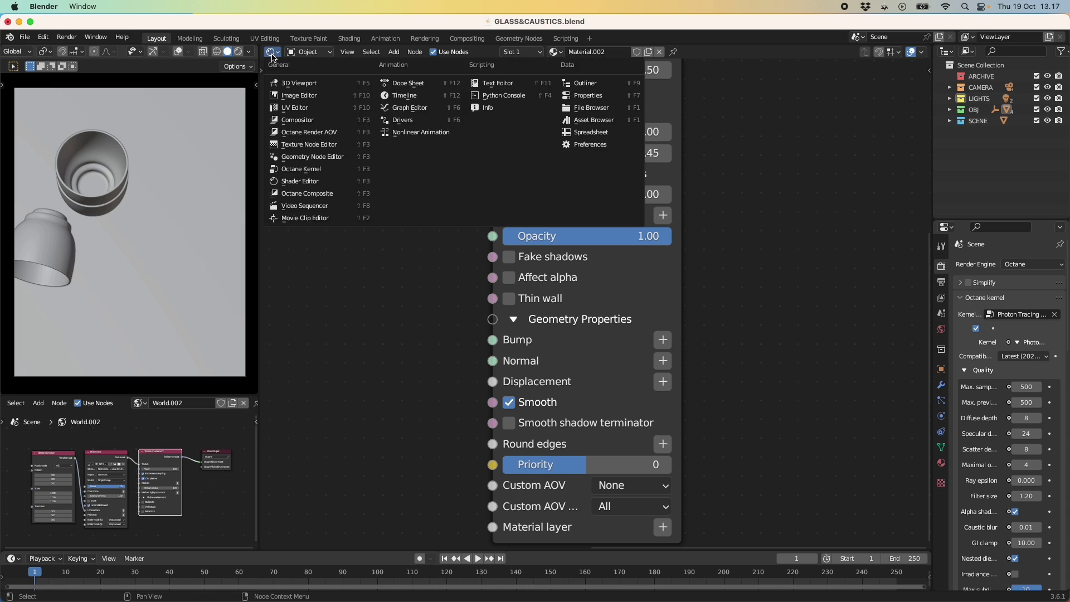
left_click(312, 170)
left_click(509, 53)
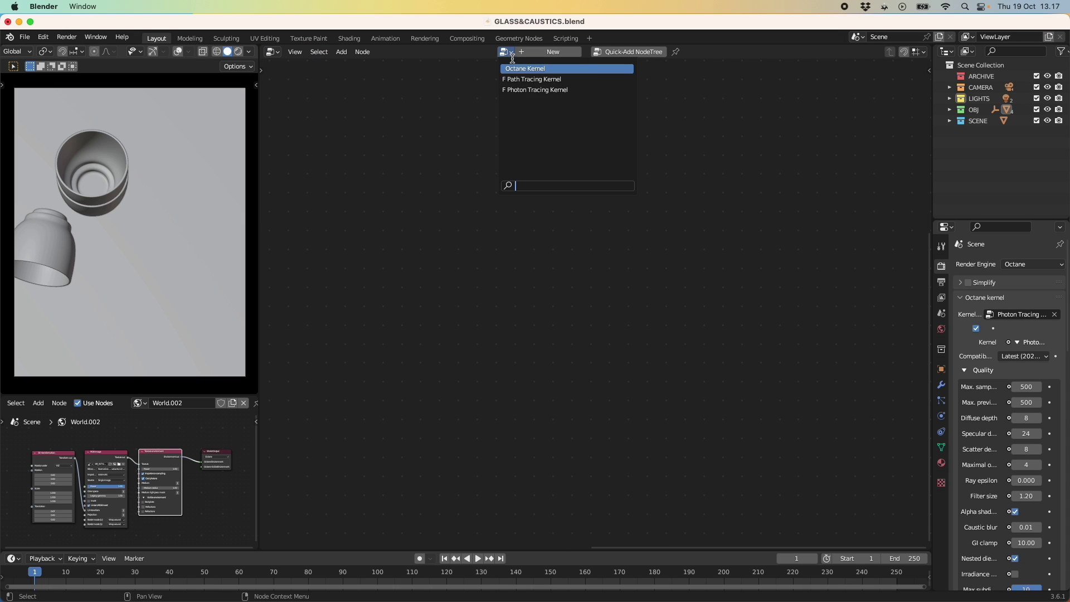
left_click(556, 91)
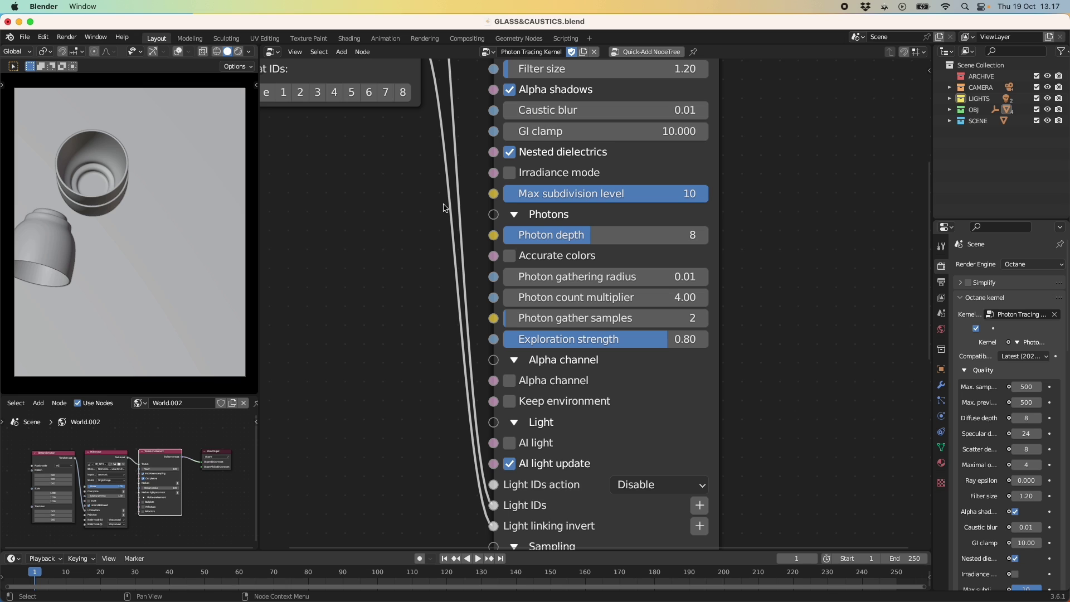
left_click(238, 52)
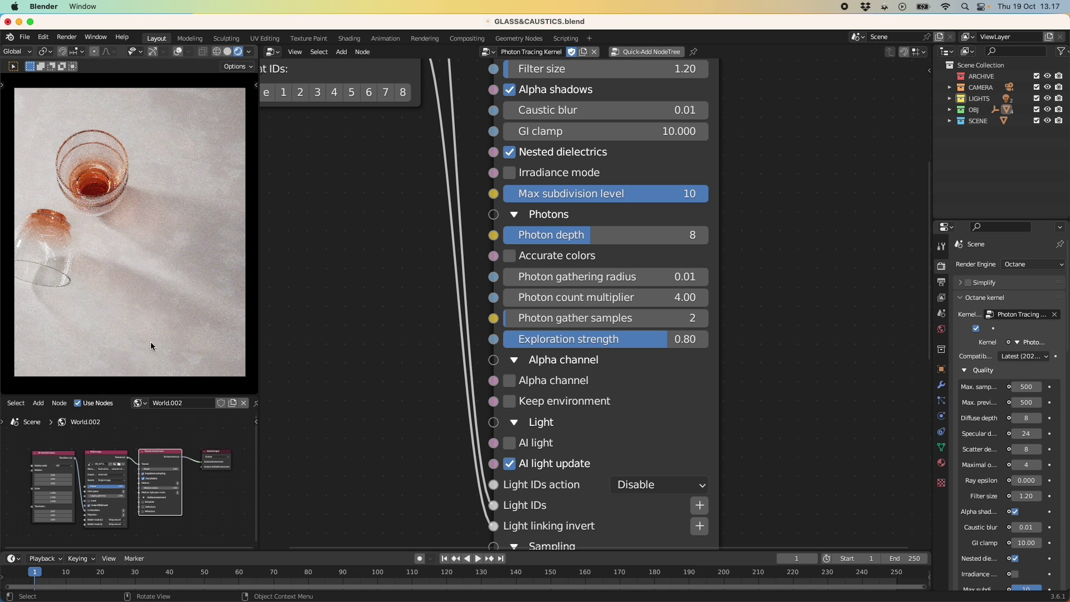
- Lower the Photon gathering radius to 0.001, then further to 0.0005
left_click(547, 276)
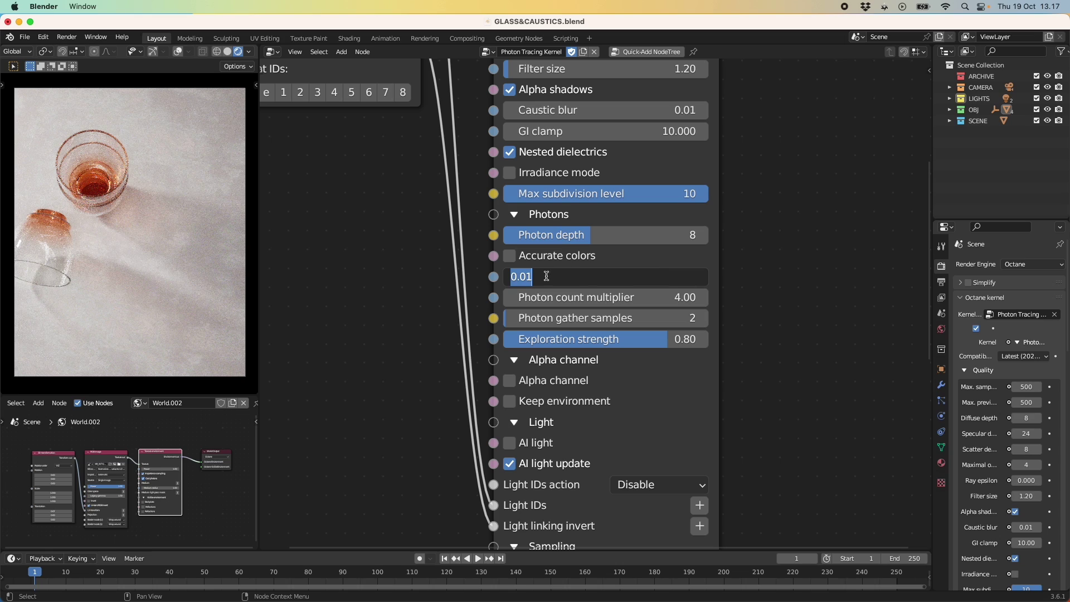
left_click(526, 276)
type("0")
key("Return")
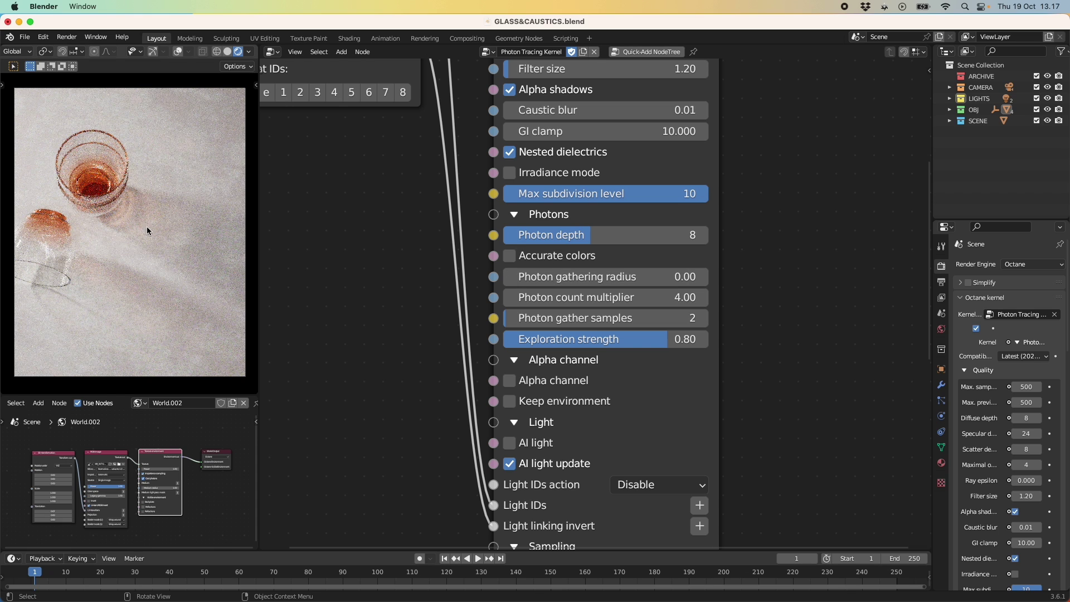
left_click(535, 277)
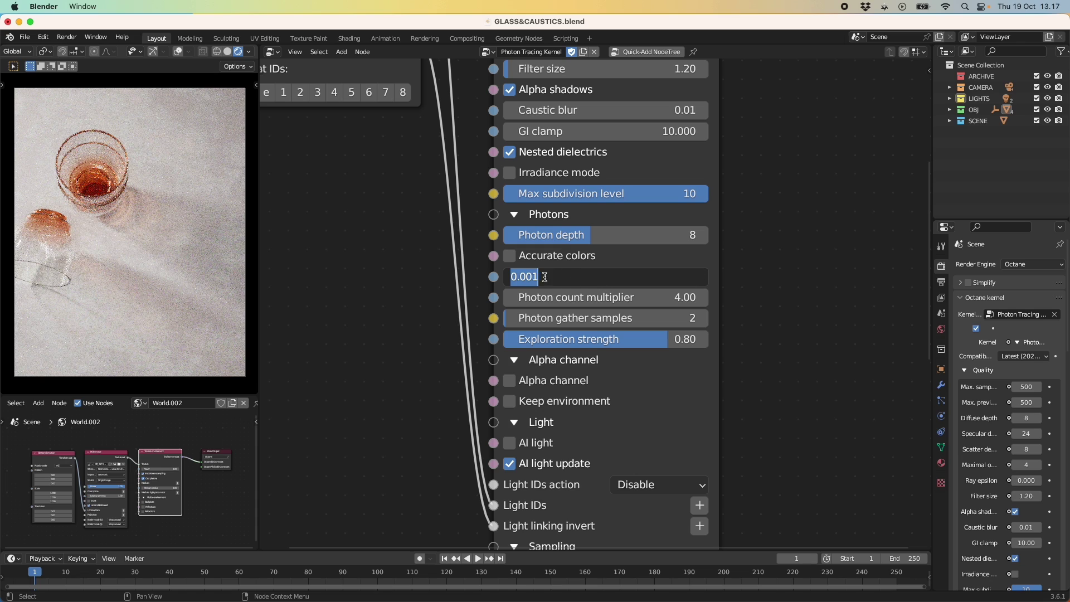
left_click(535, 276)
key("BackSpace")
type("05")
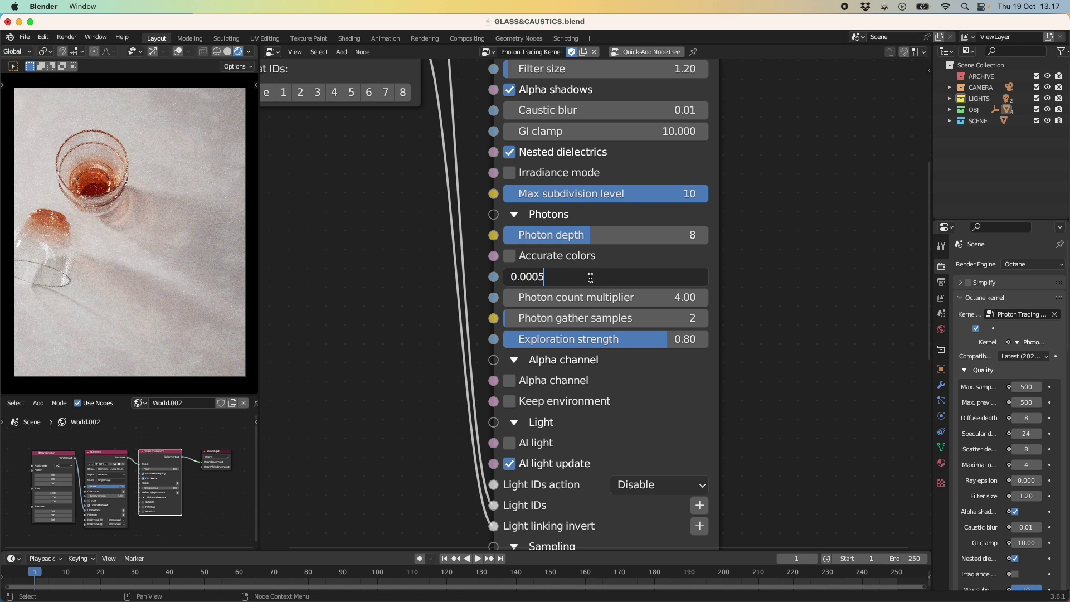
key("Return")
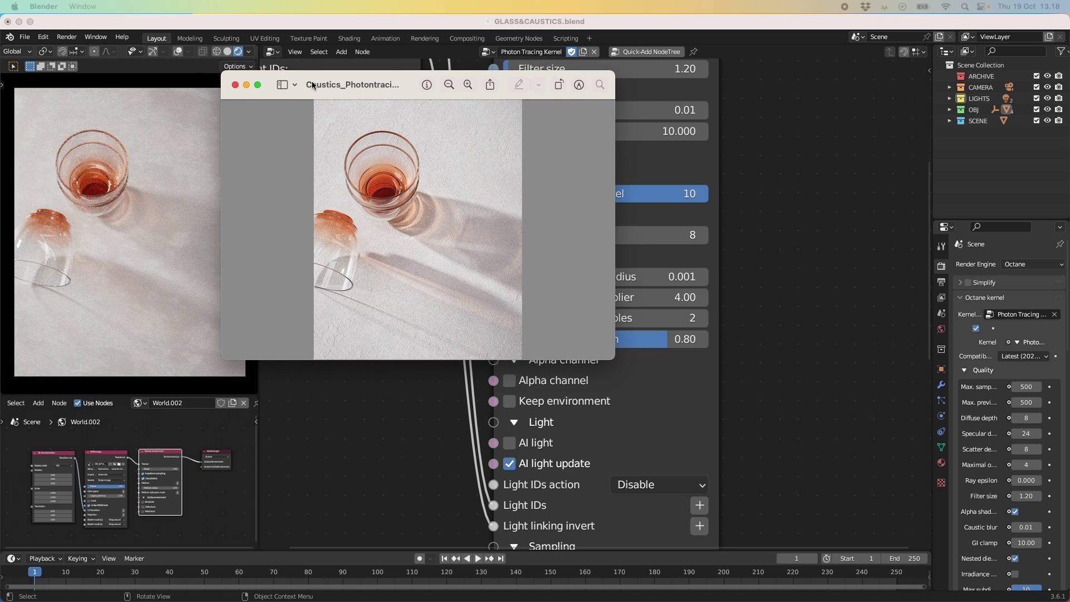
- Move aside and close the Preview reference render windows to get back to Blender
left_click_drag(313, 85, 385, 86)
key("super+w")
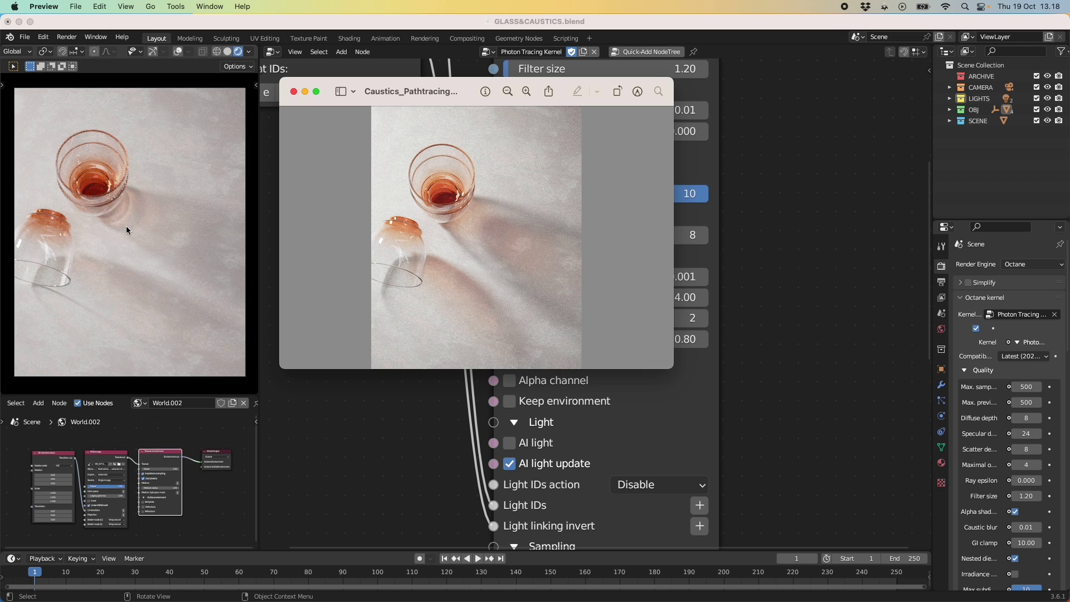
scroll(139, 208, "up", 5)
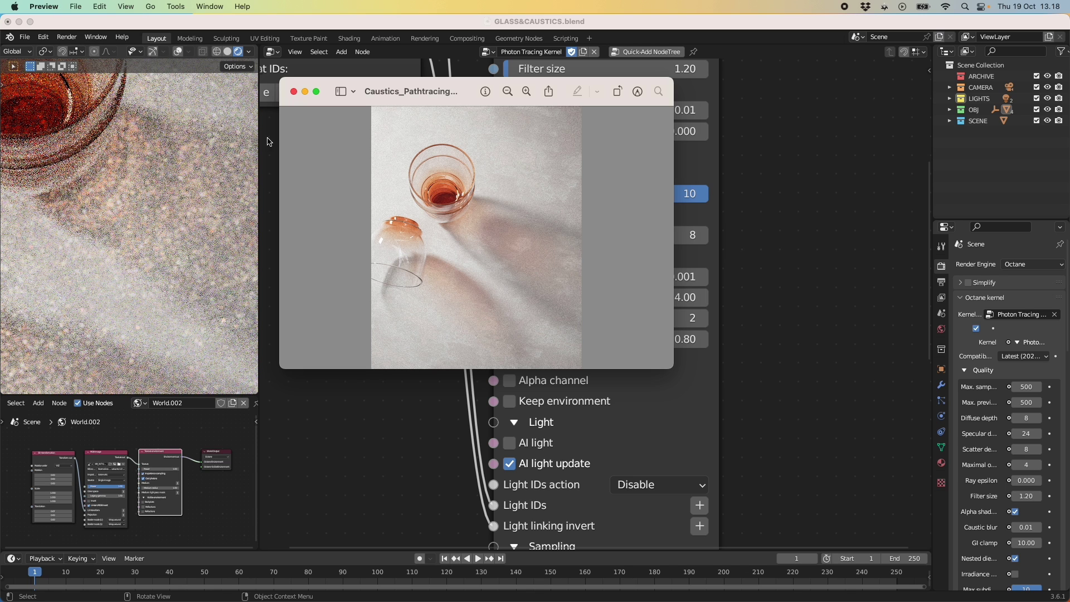
left_click(294, 91)
- Change the Photon gathering radius from 0.0005 to 0.0003
left_click(610, 277)
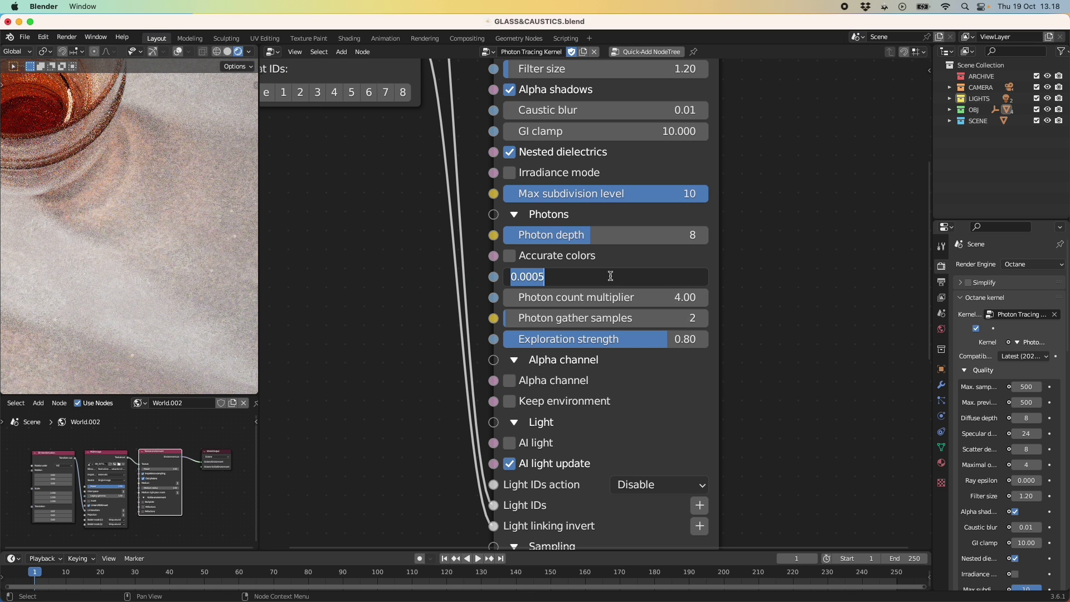
left_click(576, 279)
key("BackSpace")
type("3")
key("Return")
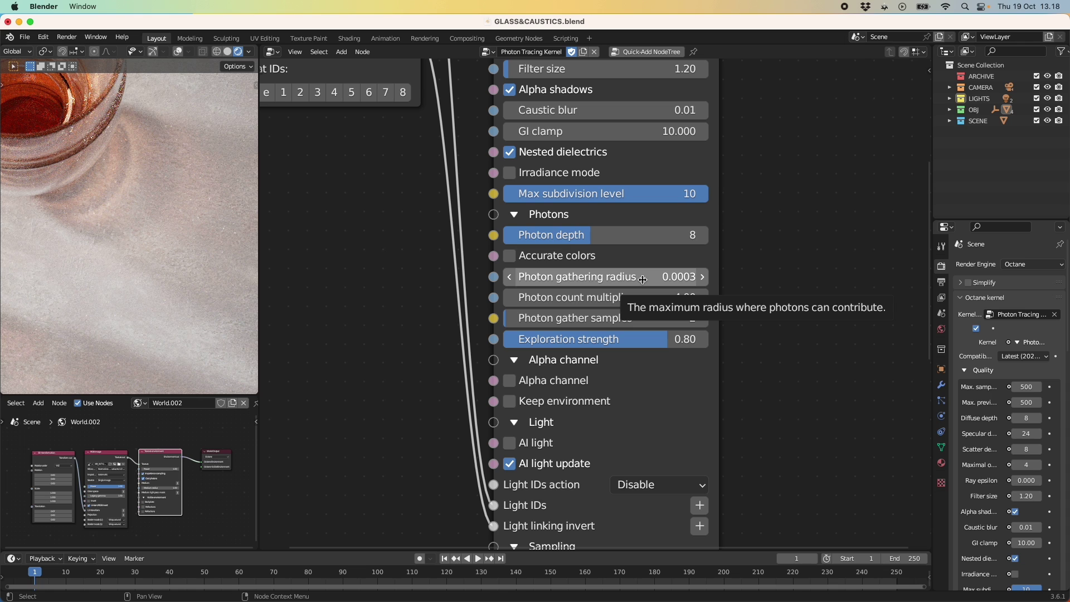
- Test a 0.01 gathering radius, drop it back to a small value, then bring up the reference render
left_click(642, 279)
type("0.01")
key("Return")
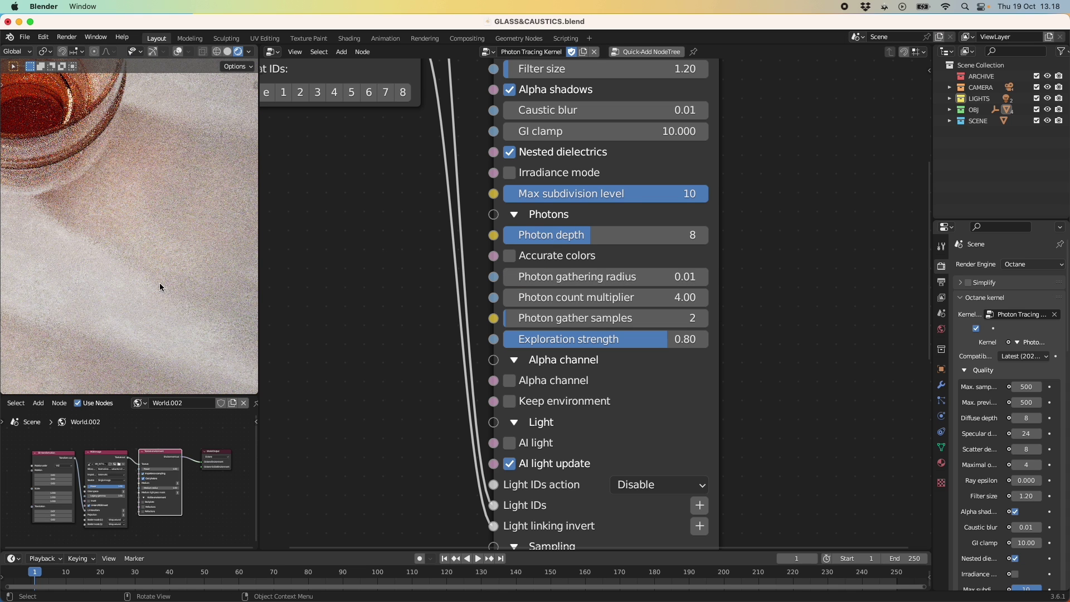
left_click(568, 279)
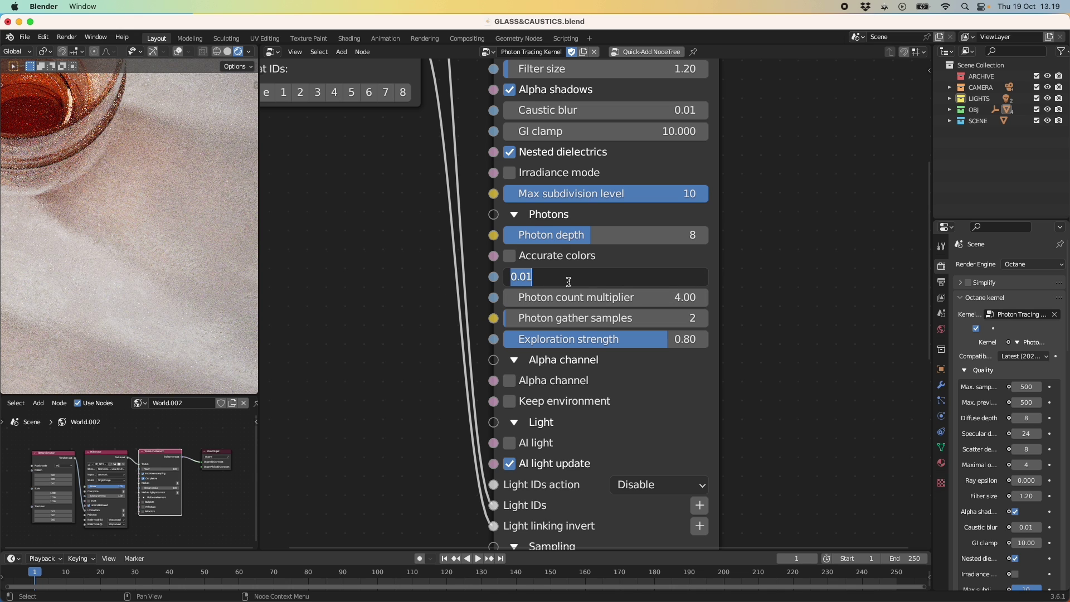
type("0.0001")
key("Return")
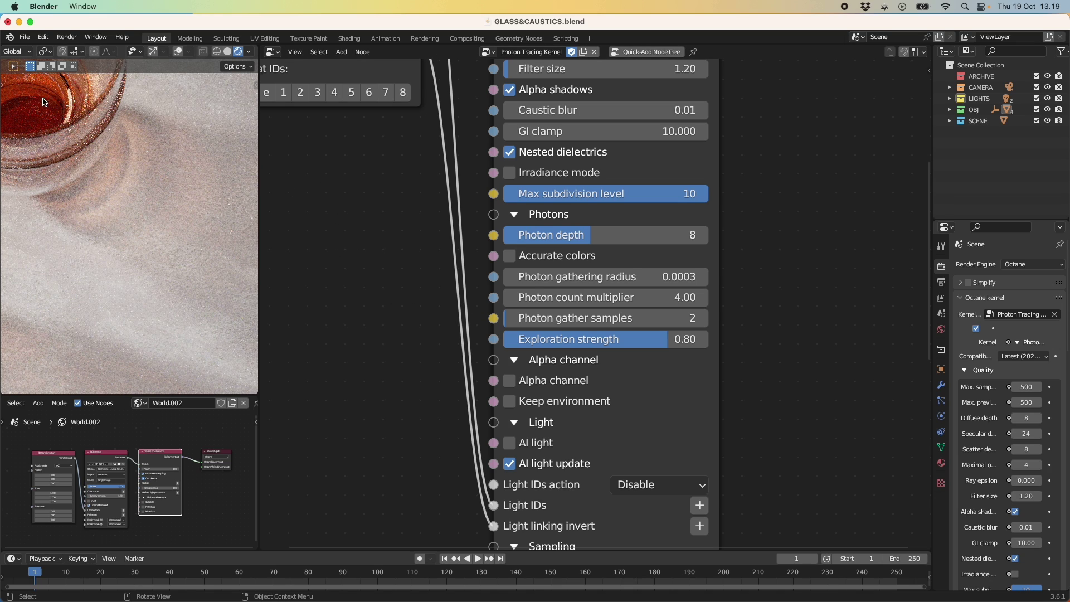
key("super+Tab")
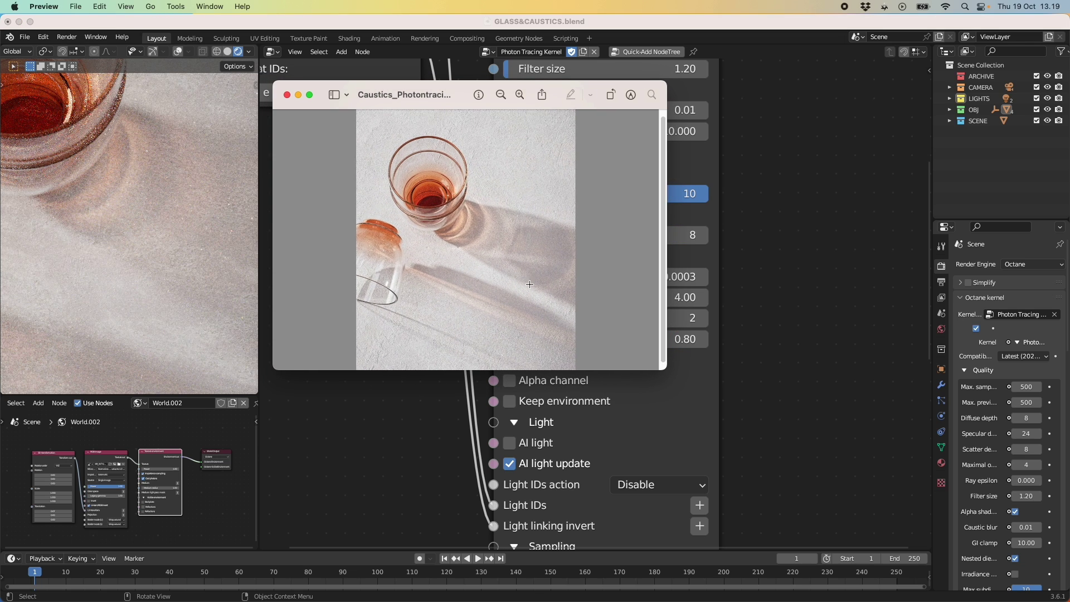
- Zoom in and back out on the Caustics_Photontracing render, then return to Blender
scroll(460, 162, "up", 3)
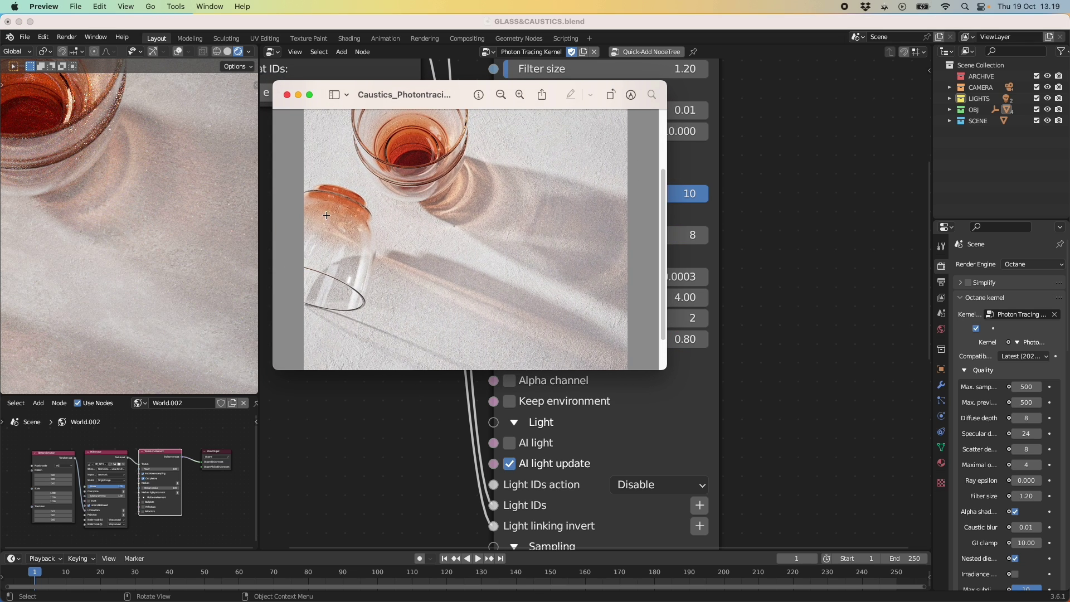
scroll(540, 268, "down", 5)
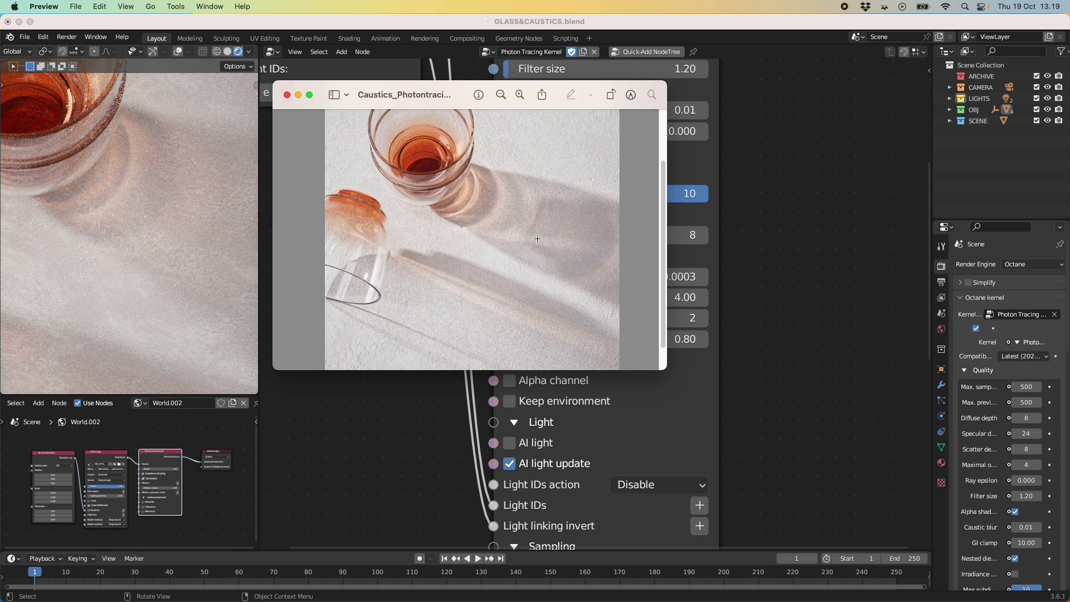
left_click(162, 146)
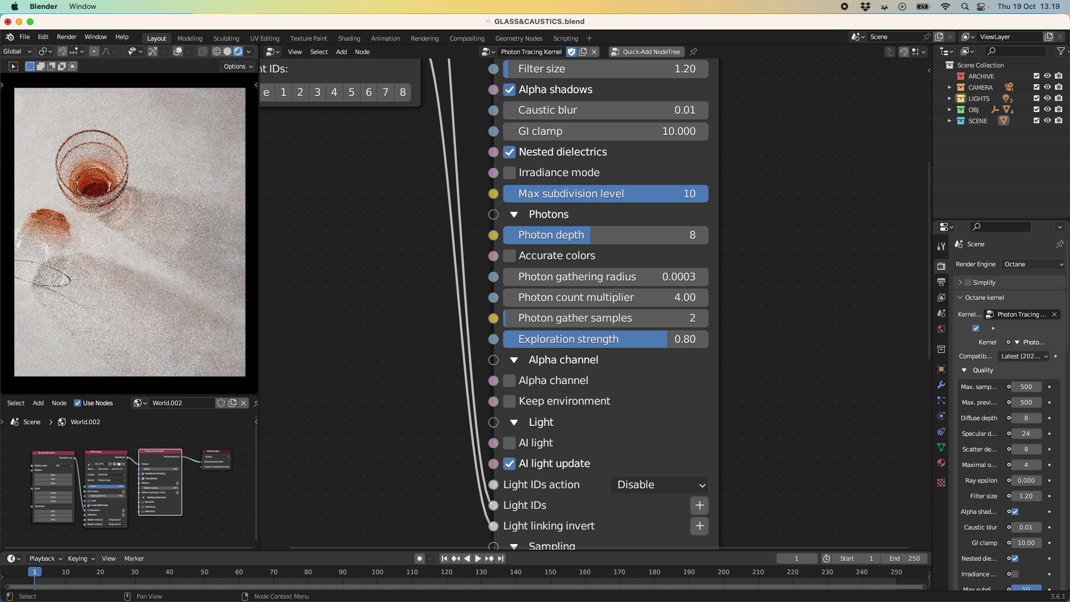
- Bring the Caustics_Photontracing reference render forward beside the refined 0.0003-radius viewport render
key("super+Tab")
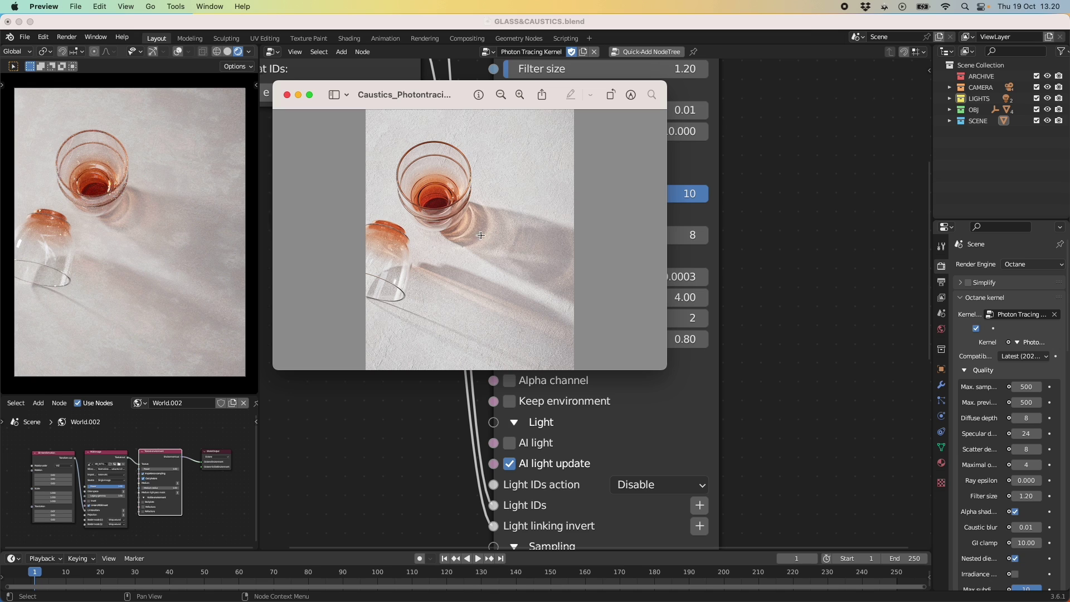
- Drag the Caustics_Photontracing render window to the top-left, then down over Blender's viewport
left_click_drag(393, 97, 98, 86)
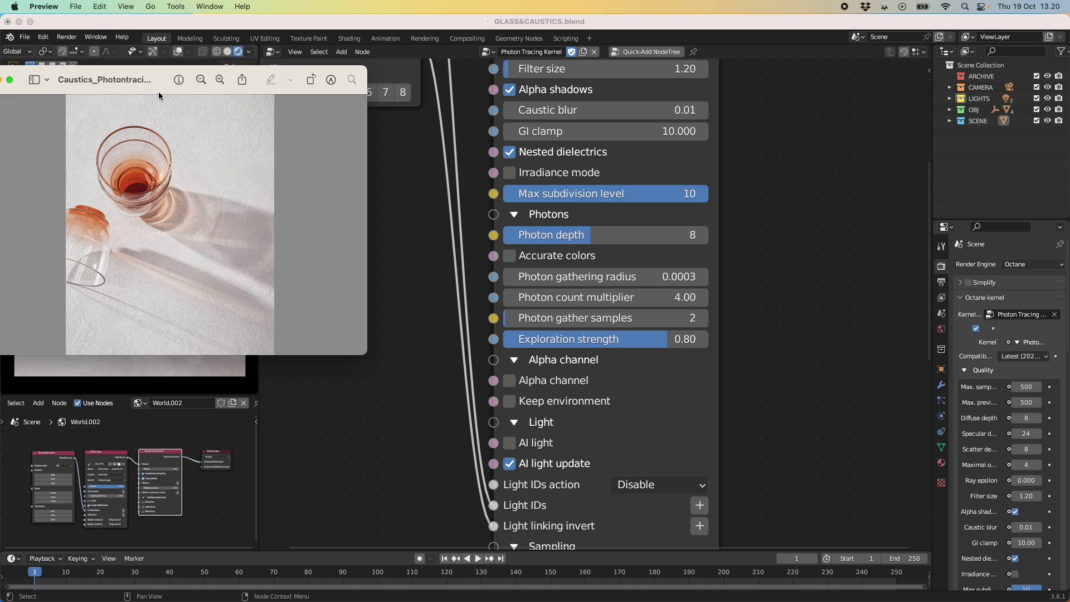
left_click_drag(158, 91, 199, 114)
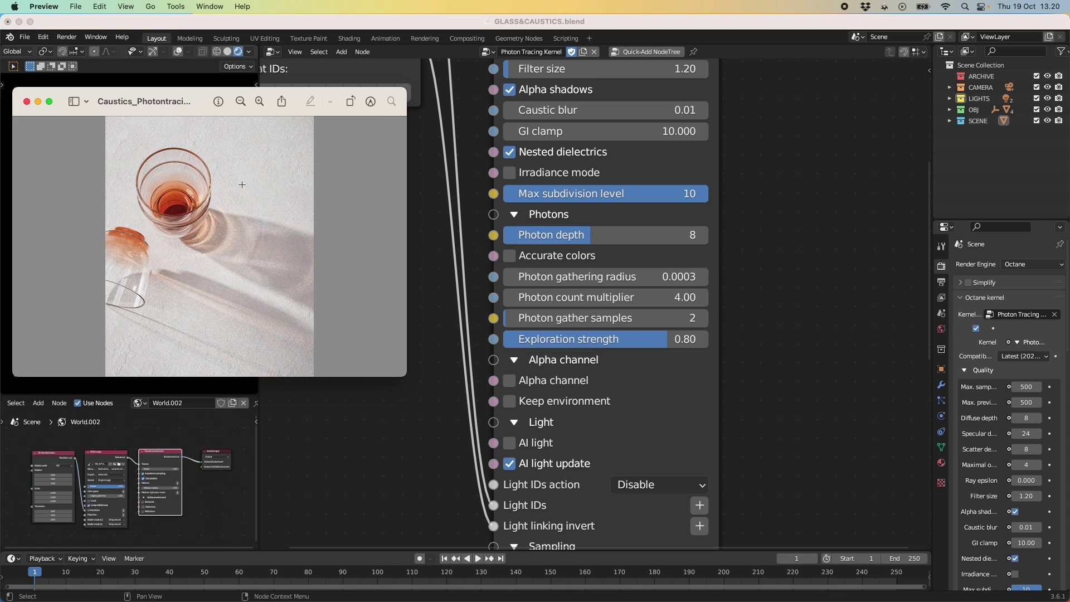